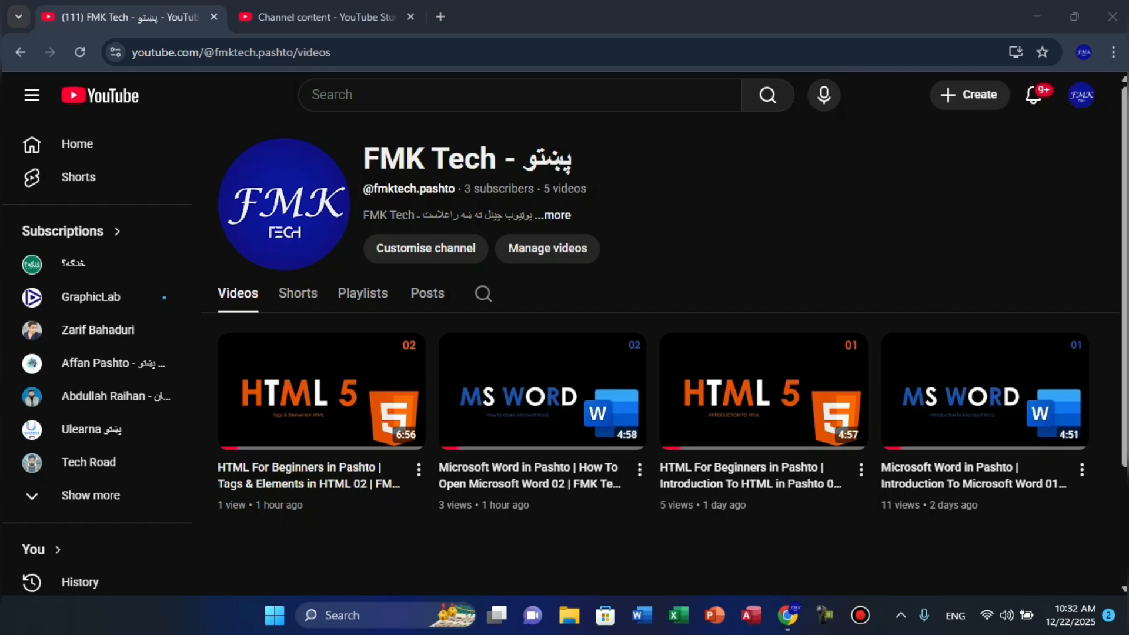
- Launch Microsoft Word by running WinWord from the Windows Run dialog
{"action": "key", "text": "super+r"}
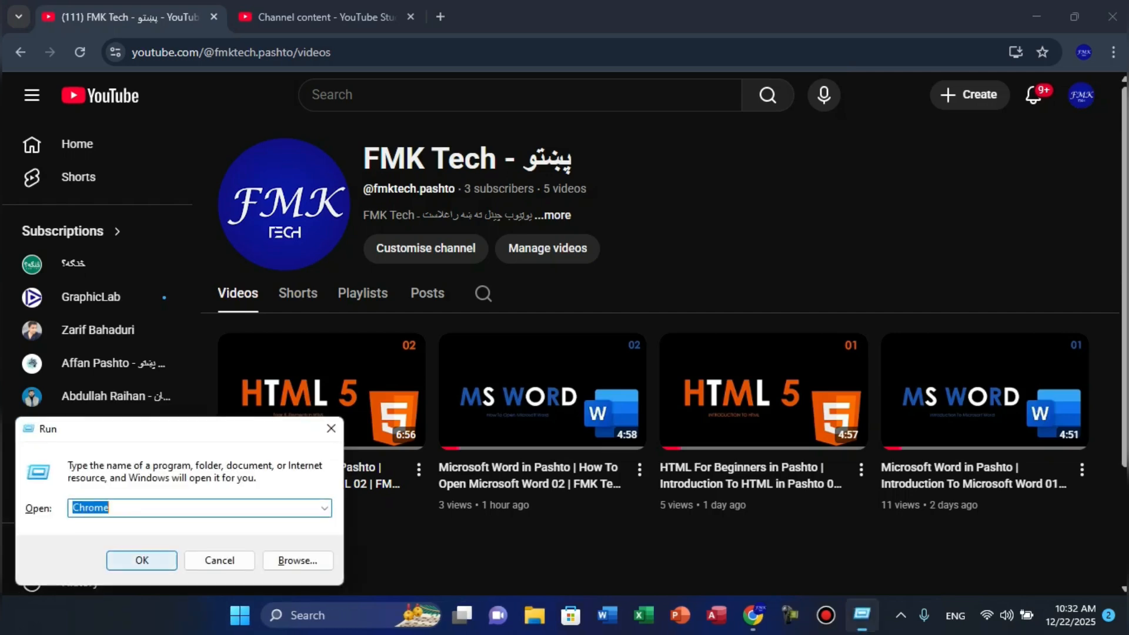
{"action": "type", "text": "Win"}
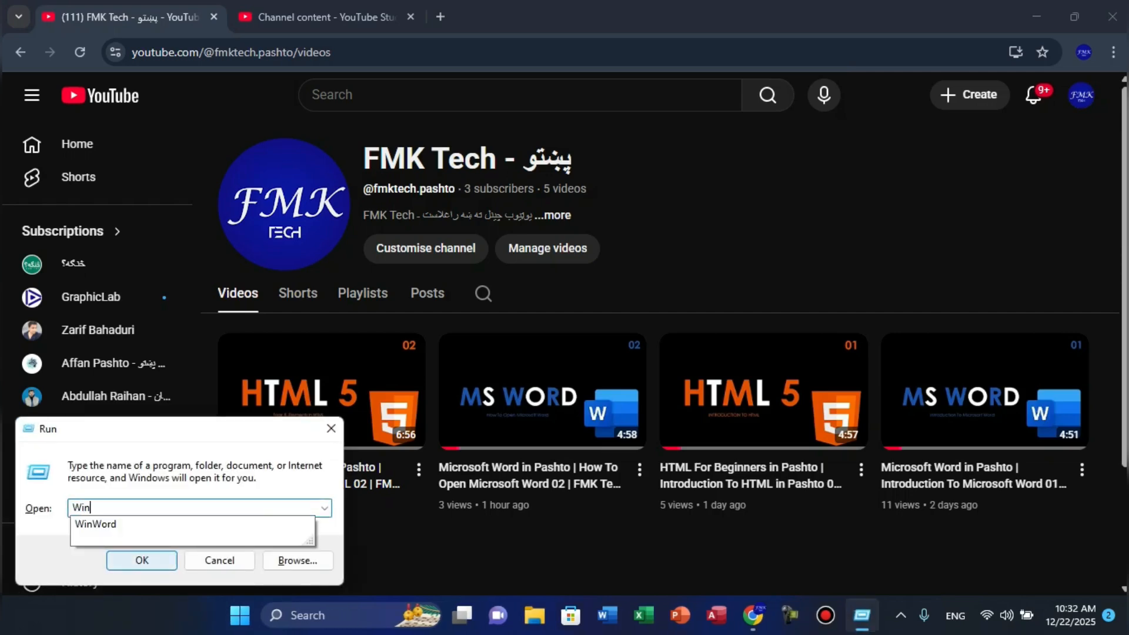
{"action": "key", "text": "Down"}
{"action": "key", "text": "Return"}
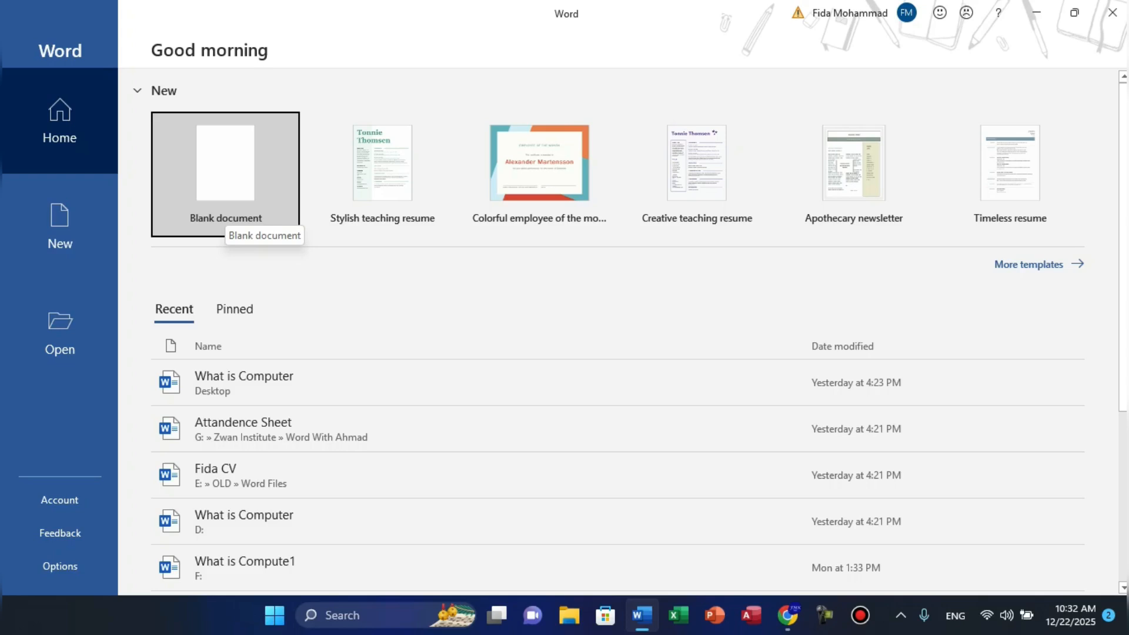
- Create a new blank document from Word's start screen
{"action": "left_click", "coordinate": [227, 215]}
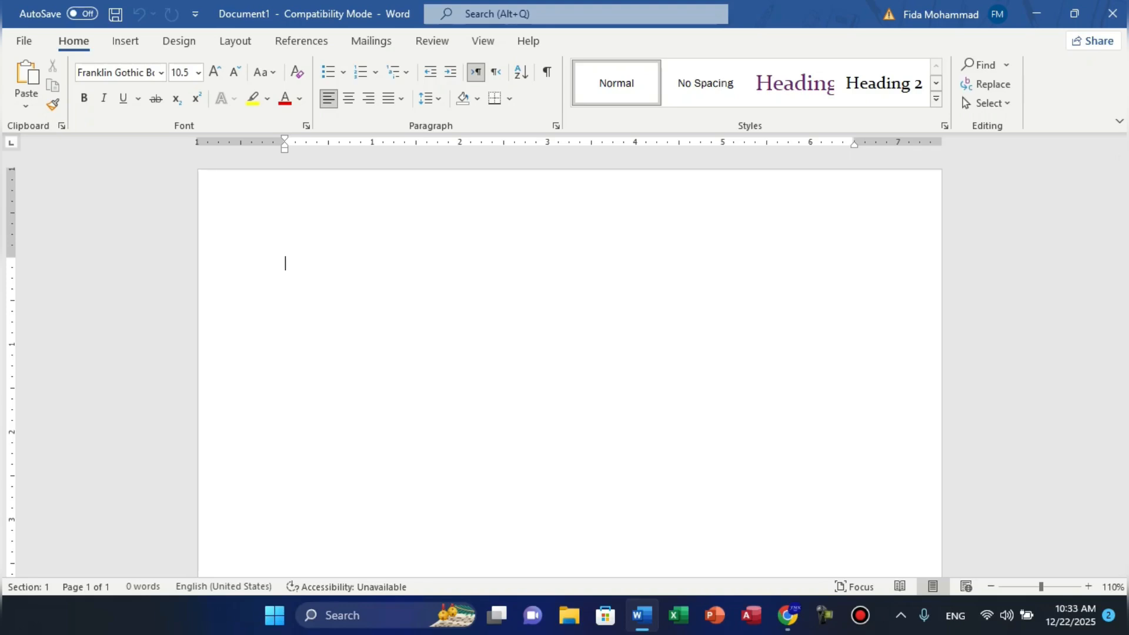
- Type the heading 'What is Computer' and make it 16 pt, bold and purple
{"action": "type", "text": "What "}
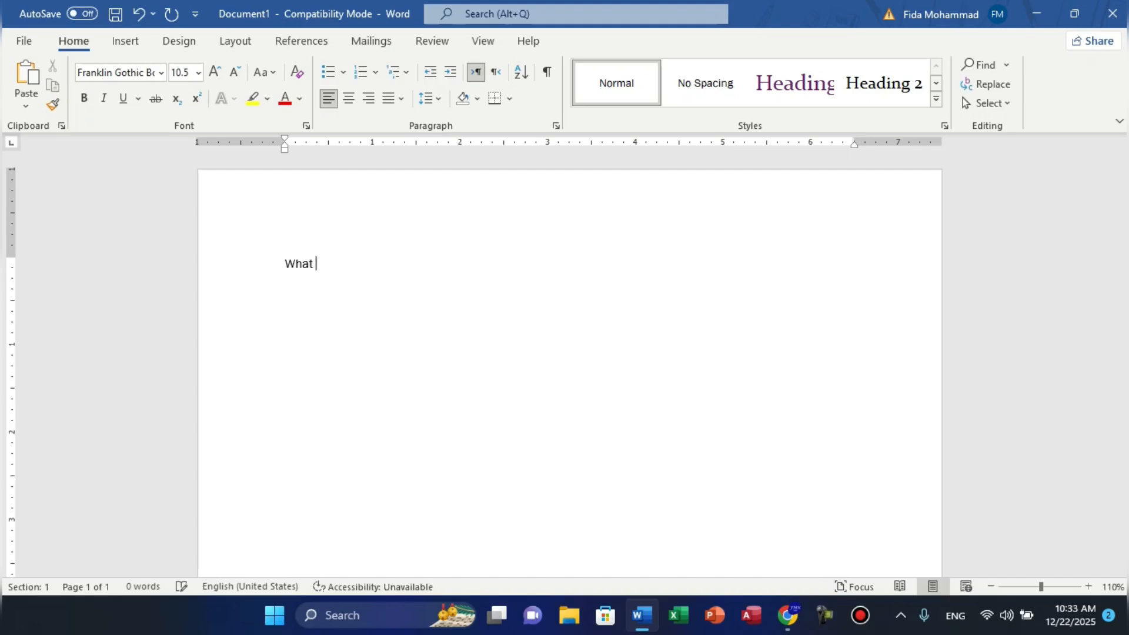
{"action": "type", "text": "as"}
{"action": "key", "text": "BackSpace"}
{"action": "key", "text": "BackSpace"}
{"action": "type", "text": "si"}
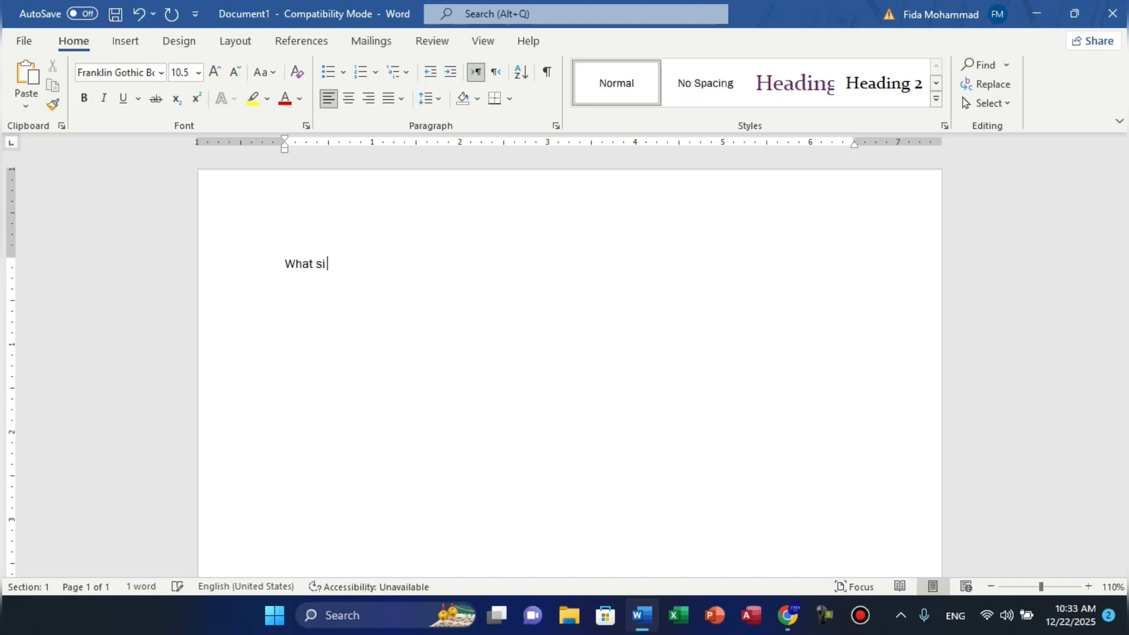
{"action": "key", "text": "BackSpace"}
{"action": "key", "text": "BackSpace"}
{"action": "type", "text": "is C"}
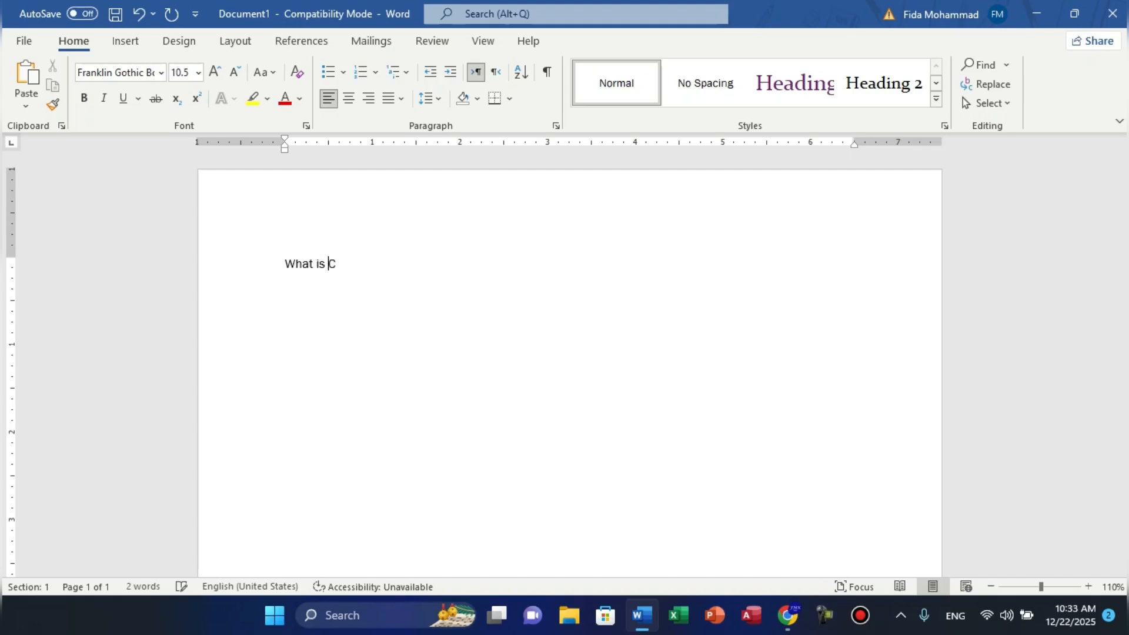
{"action": "type", "text": "omputer"}
{"action": "key", "text": "ctrl+shift+Left"}
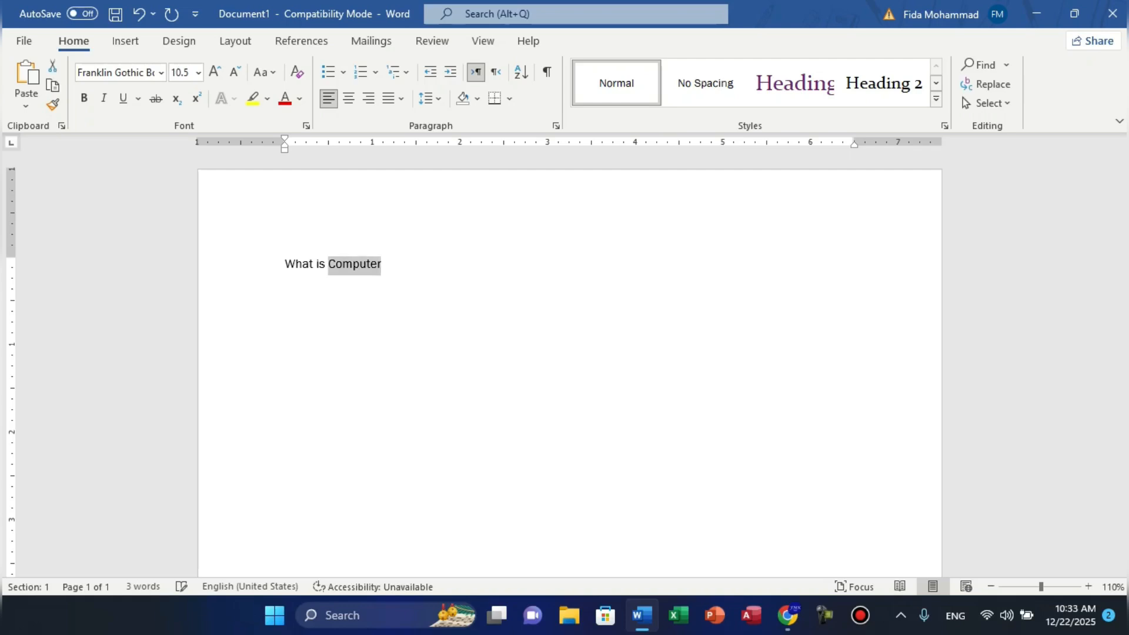
{"action": "key", "text": "ctrl+a"}
{"action": "key", "text": "ctrl+shift+period"}
{"action": "key", "text": "ctrl+shift+period"}
{"action": "key", "text": "ctrl+shift+period"}
{"action": "key", "text": "ctrl+shift+period"}
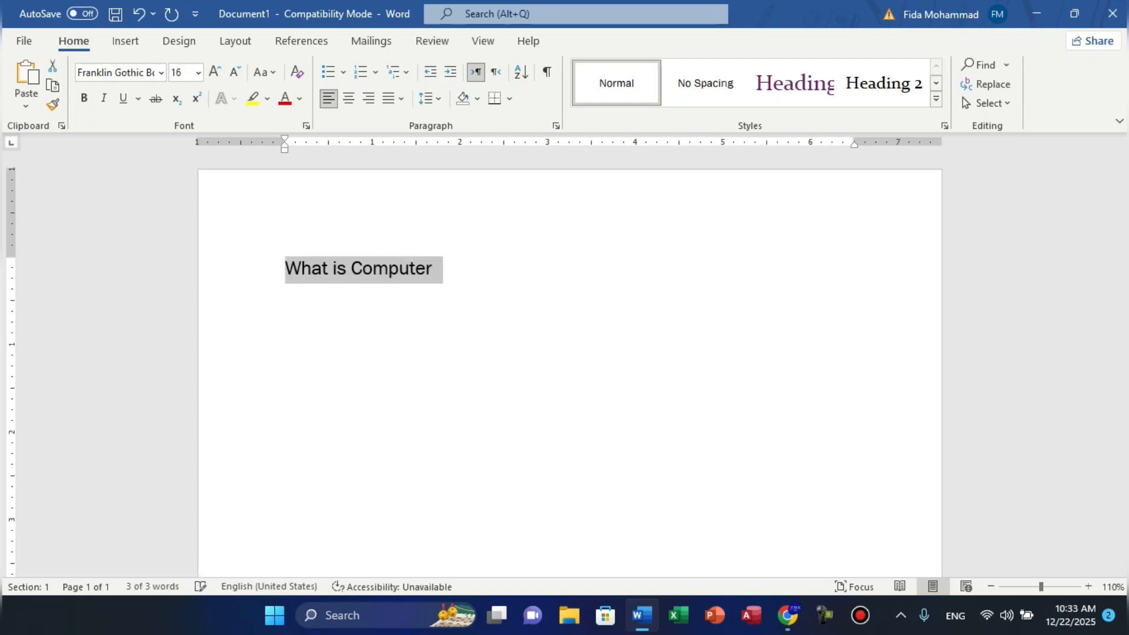
{"action": "key", "text": "ctrl+b"}
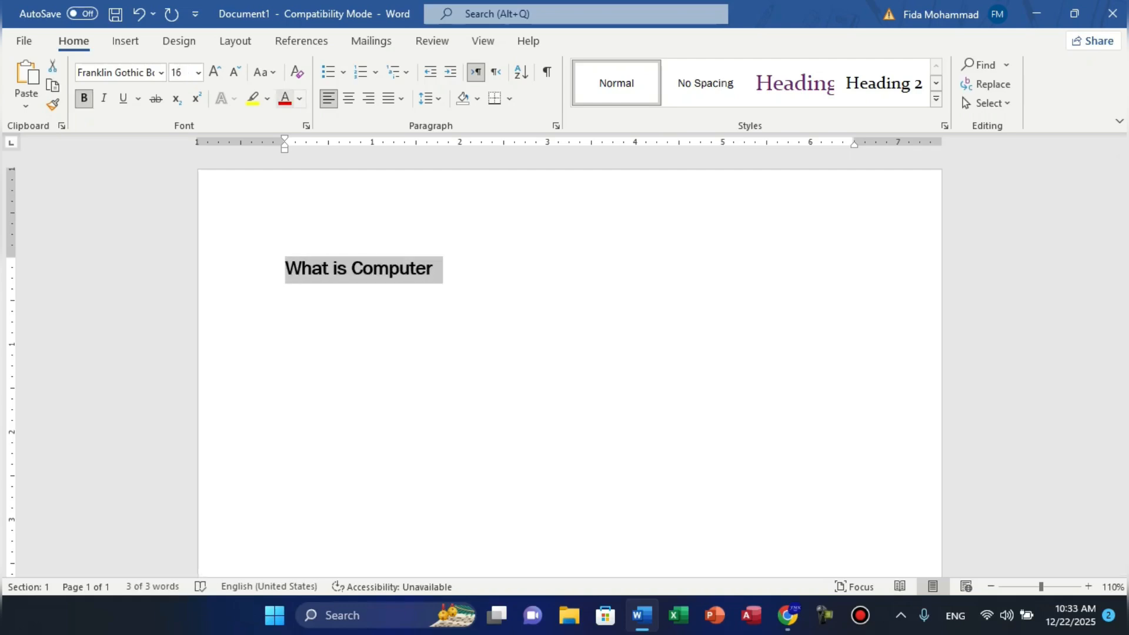
{"action": "left_click", "coordinate": [285, 98]}
{"action": "left_click", "coordinate": [300, 99]}
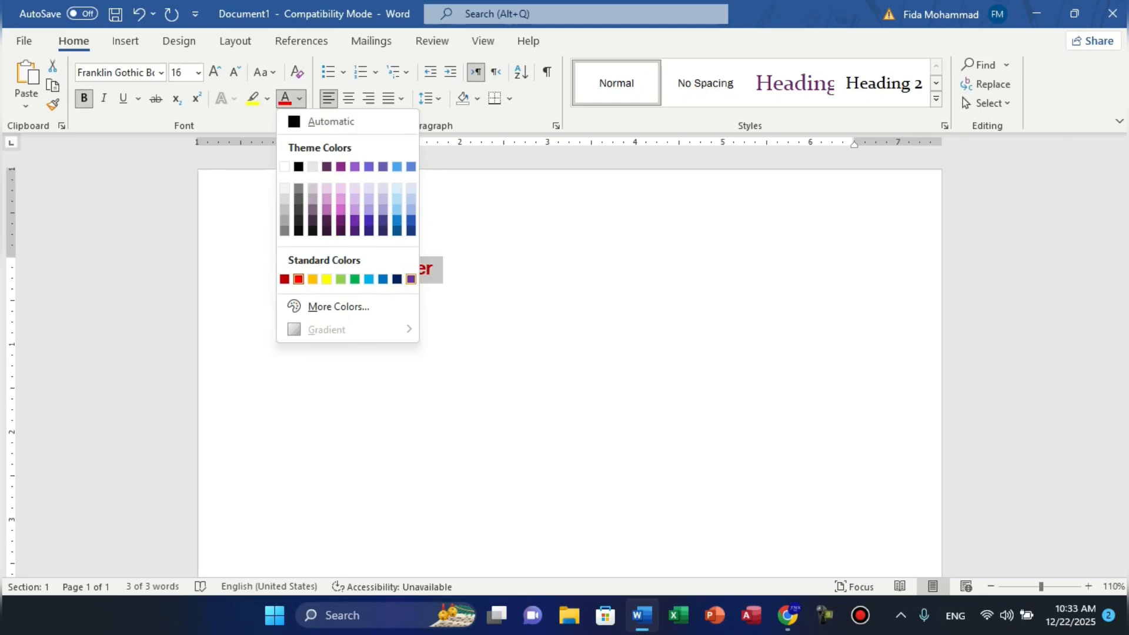
{"action": "left_click", "coordinate": [411, 279]}
- Start a new line below the heading at 10 pt with bold turned off
{"action": "key", "text": "End"}
{"action": "key", "text": "Return"}
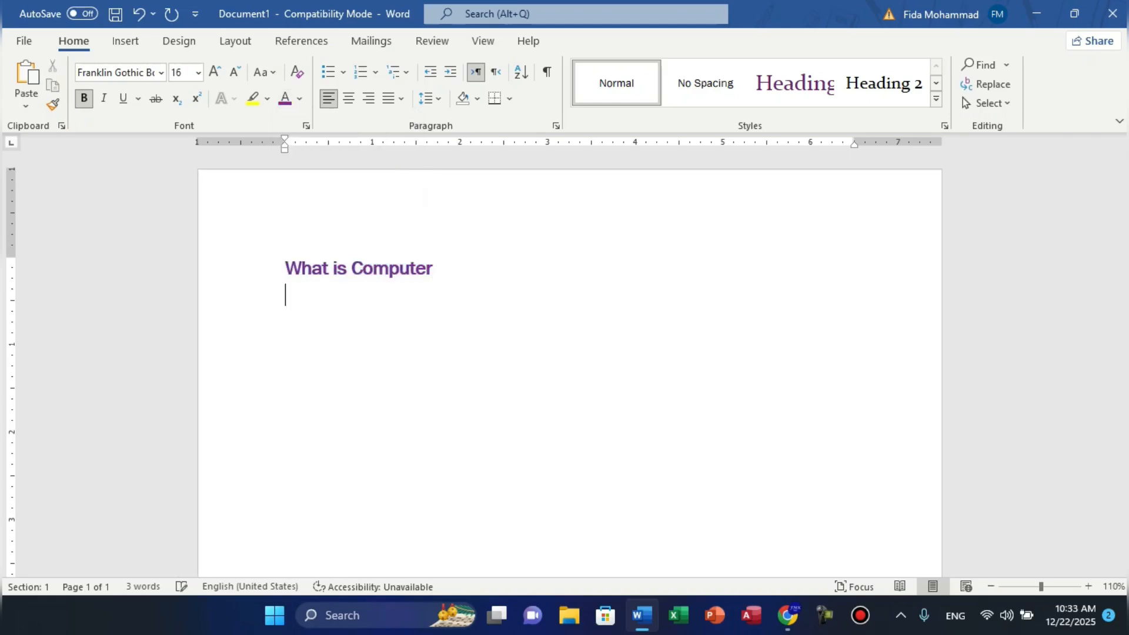
{"action": "key", "text": "ctrl+["}
{"action": "key", "text": "ctrl+["}
{"action": "key", "text": "ctrl+b"}
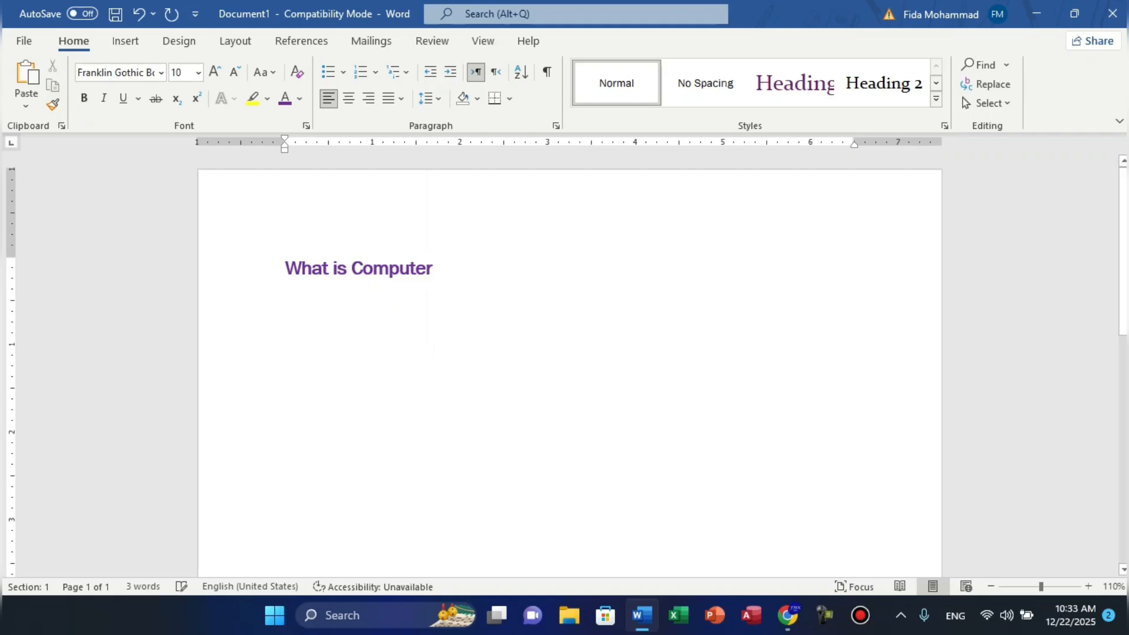
- Set a dark text colour, try =rand(2) sample text, then undo and erase it
{"action": "left_click", "coordinate": [300, 99]}
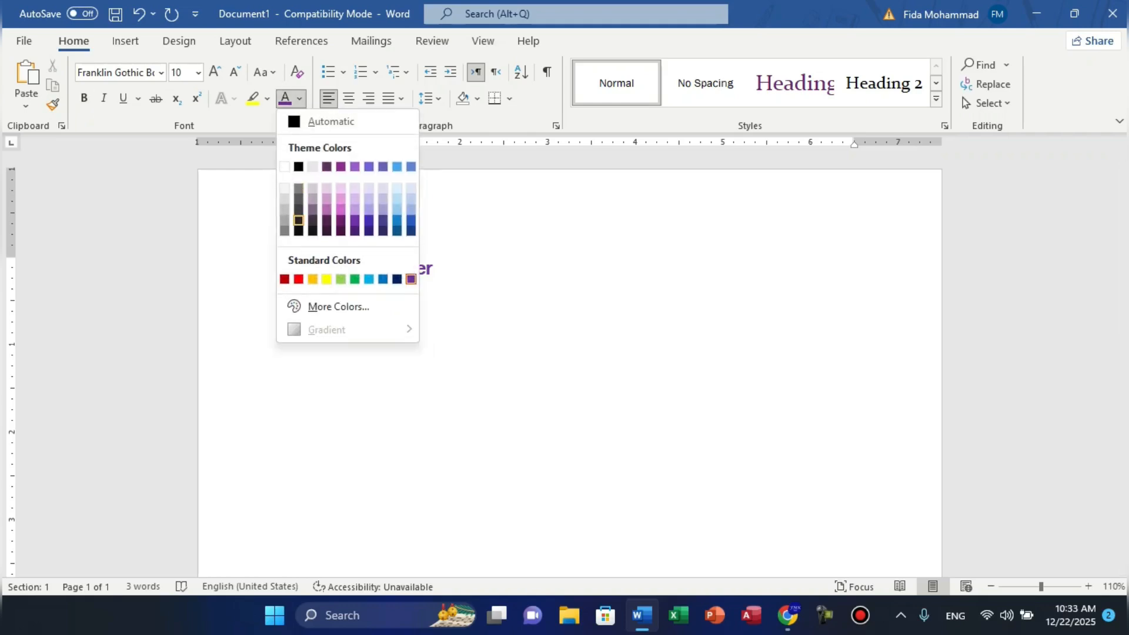
{"action": "key", "text": "Return"}
{"action": "type", "text": "=rand"}
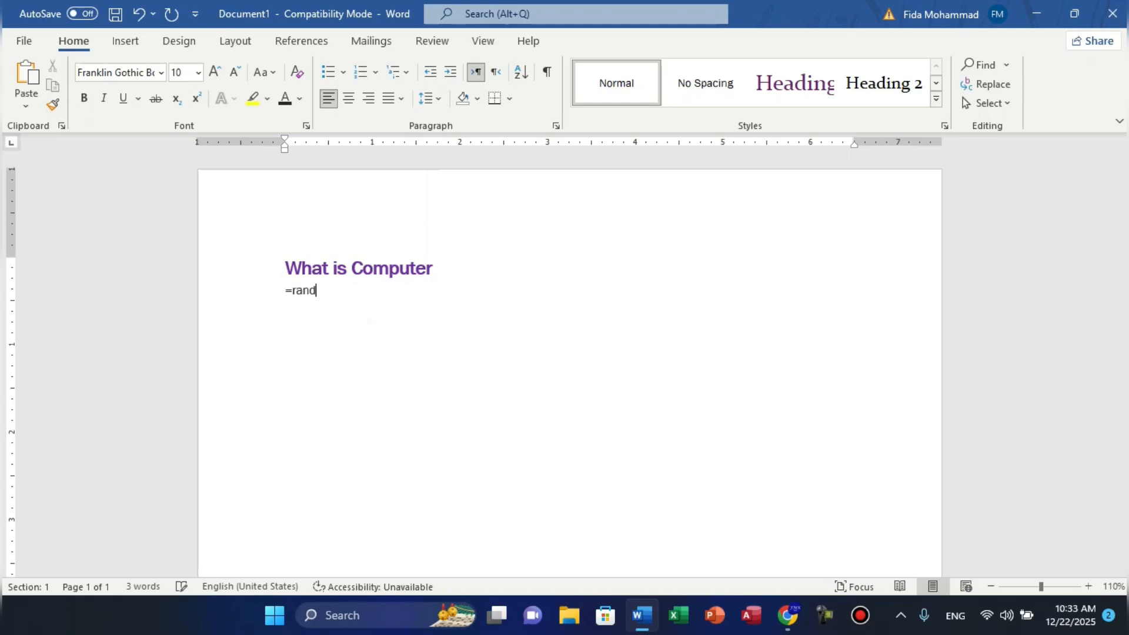
{"action": "type", "text": "(2)"}
{"action": "key", "text": "Return"}
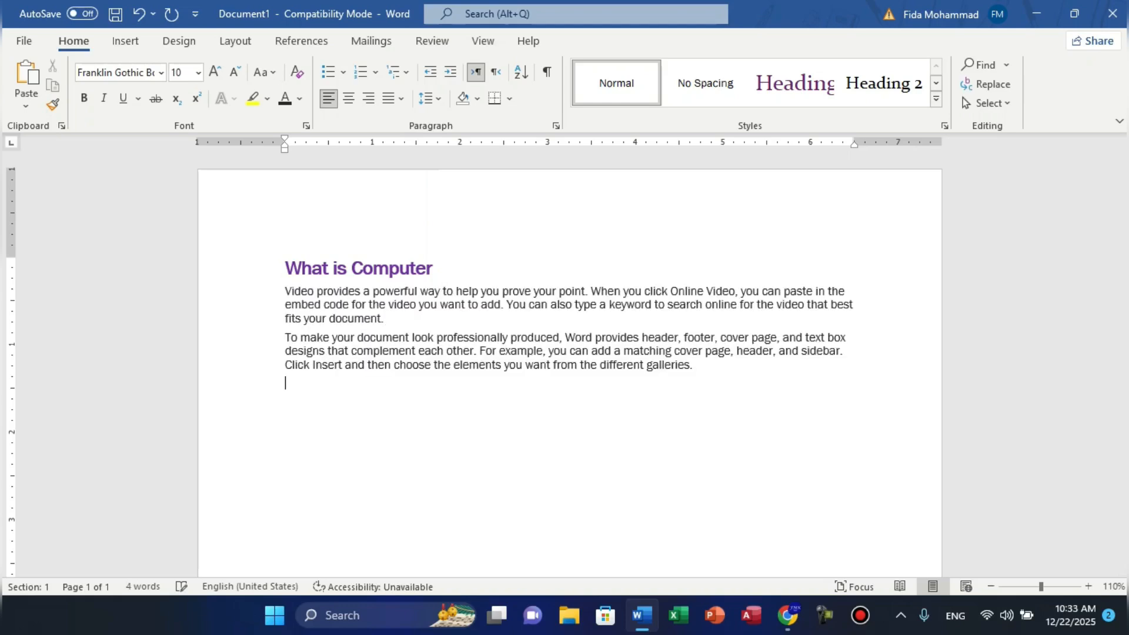
{"action": "key", "text": "BackSpace"}
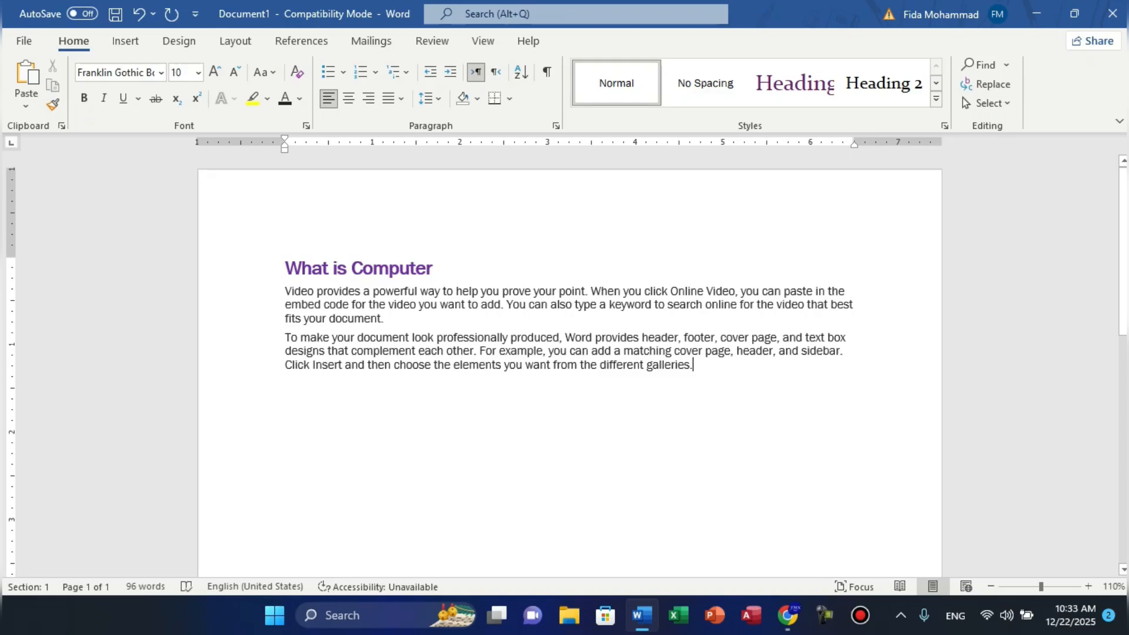
{"action": "key", "text": "ctrl+z"}
{"action": "key", "text": "ctrl+z"}
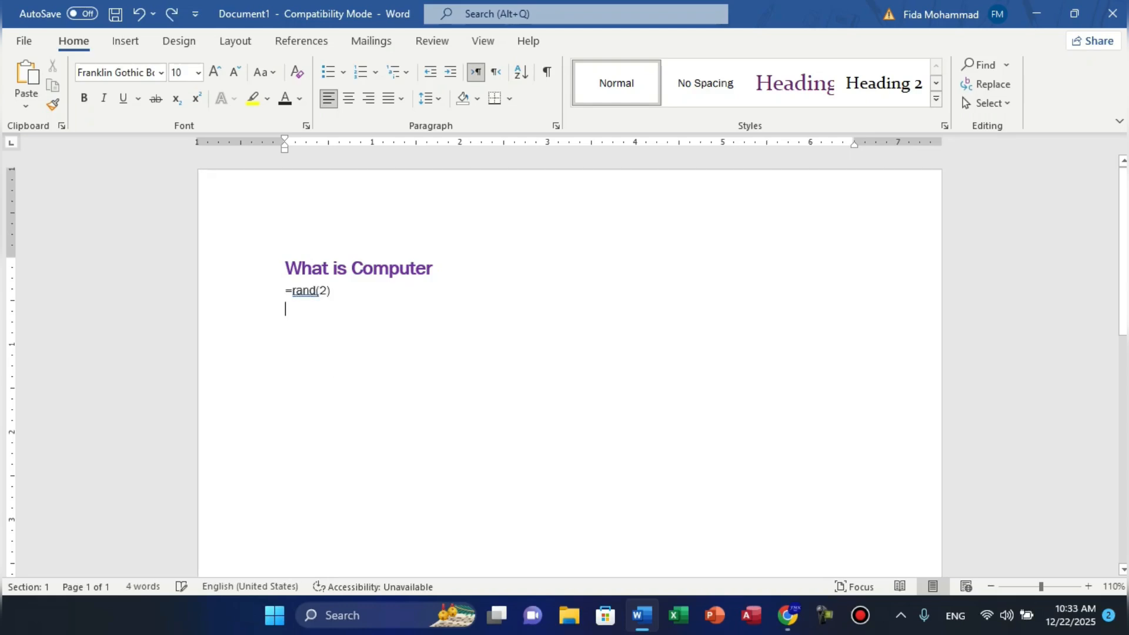
{"action": "key", "text": "BackSpace"}
{"action": "key", "text": "BackSpace"}
{"action": "key", "text": "BackSpace"}
{"action": "key", "text": "BackSpace"}
{"action": "key", "text": "BackSpace"}
{"action": "key", "text": "BackSpace"}
{"action": "key", "text": "BackSpace"}
{"action": "key", "text": "BackSpace"}
{"action": "key", "text": "BackSpace"}
- Generate three sample paragraphs with =rand(3) and select all the document text
{"action": "type", "text": "="}
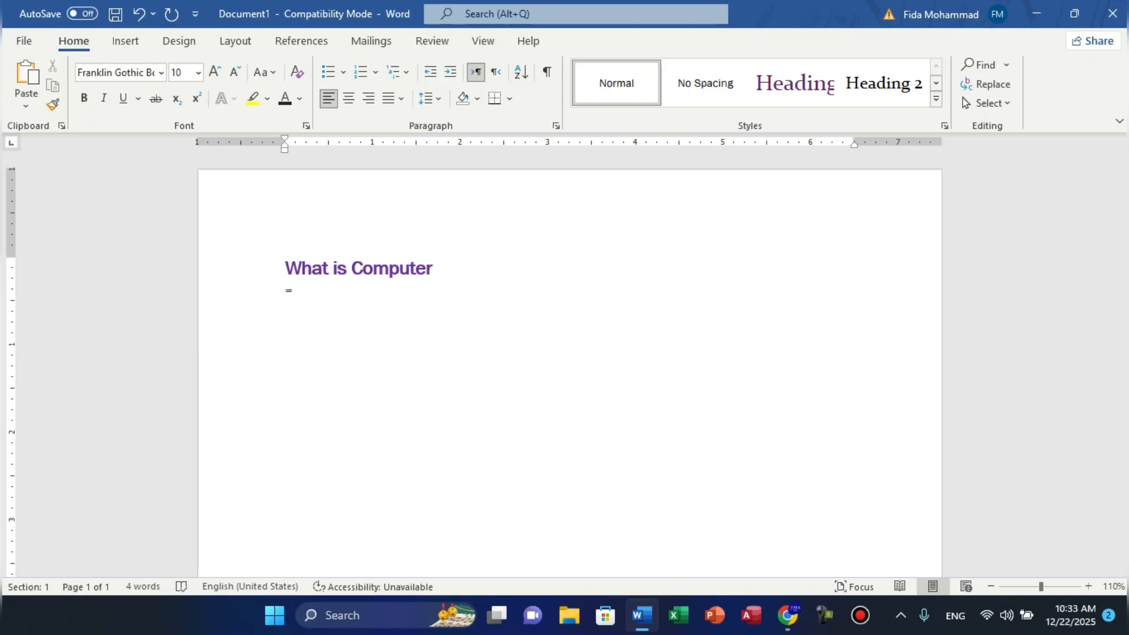
{"action": "type", "text": "rand("}
{"action": "type", "text": "3)"}
{"action": "key", "text": "Return"}
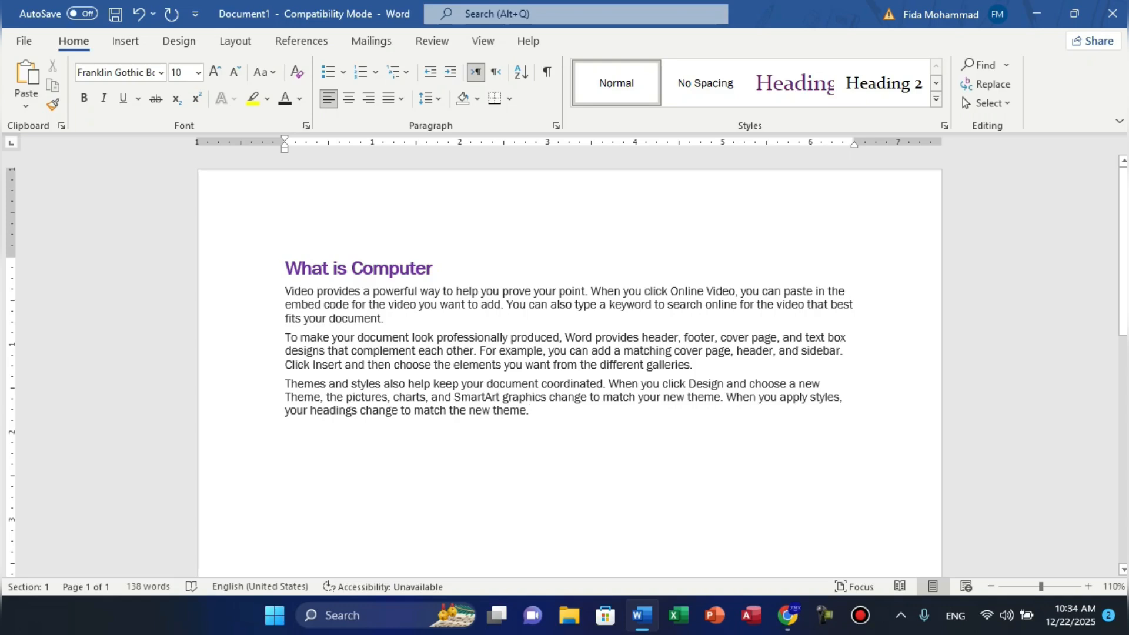
{"action": "key", "text": "ctrl+a"}
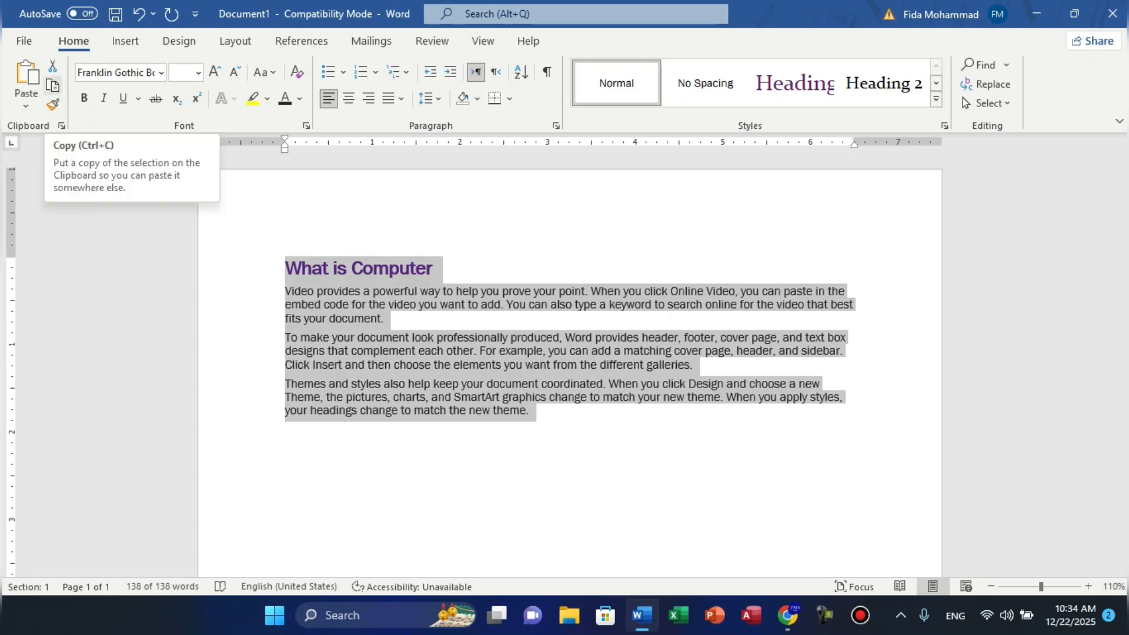
- Copy the heading and three paragraphs, then create new blank Document2 with Ctrl+N
{"action": "left_click", "coordinate": [53, 85]}
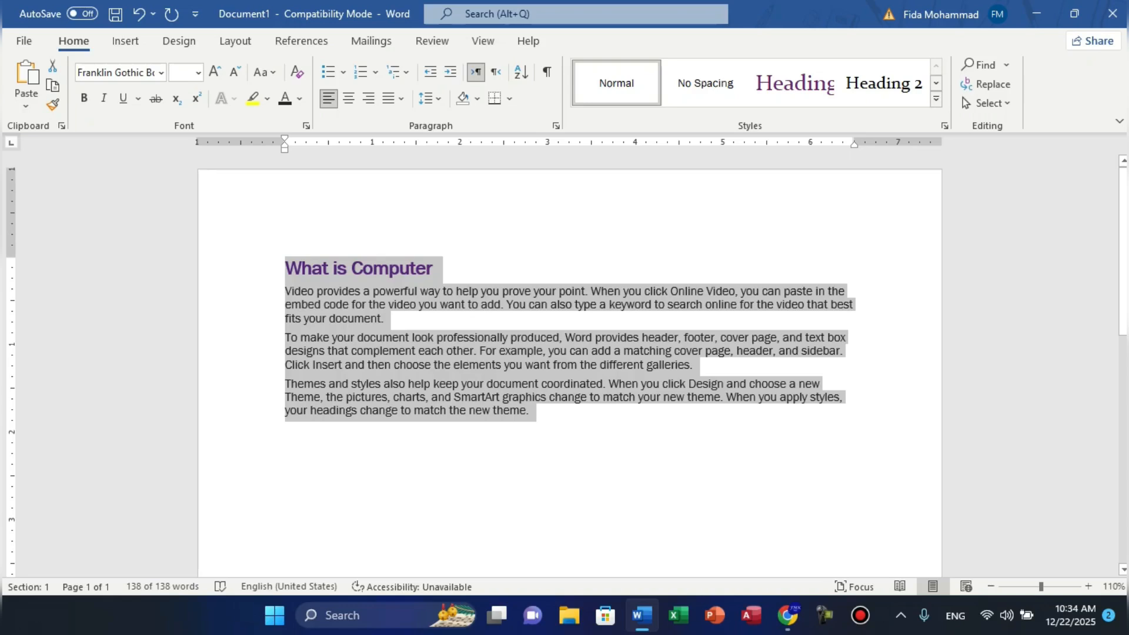
{"action": "key", "text": "ctrl+n"}
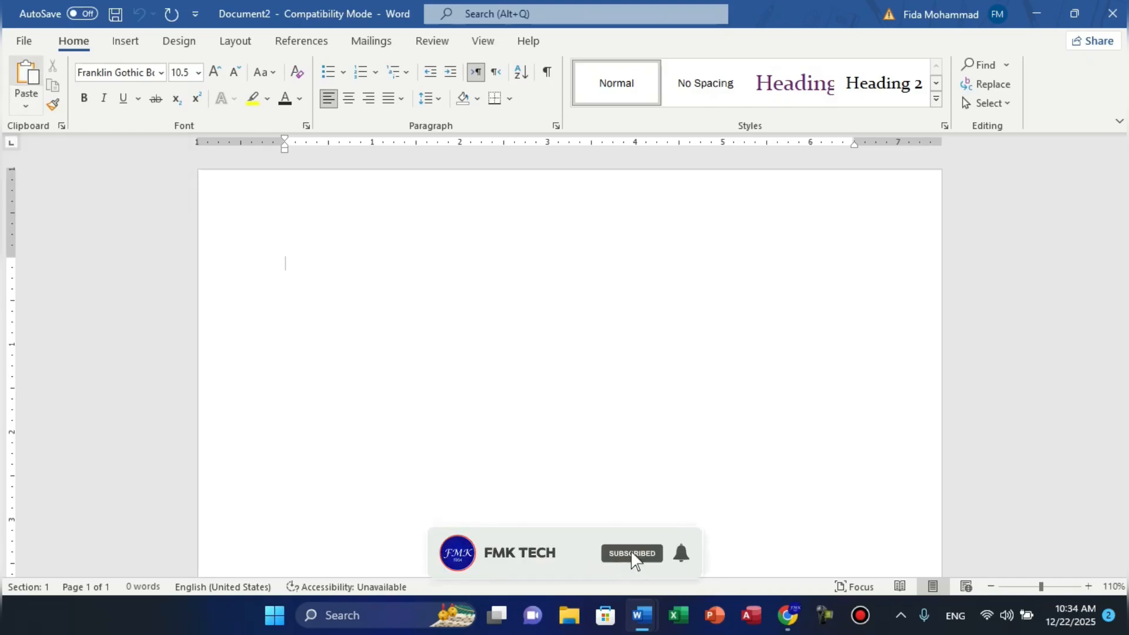
- Paste the copied text into Document2, undo it, and paste it again
{"action": "key", "text": "ctrl+v"}
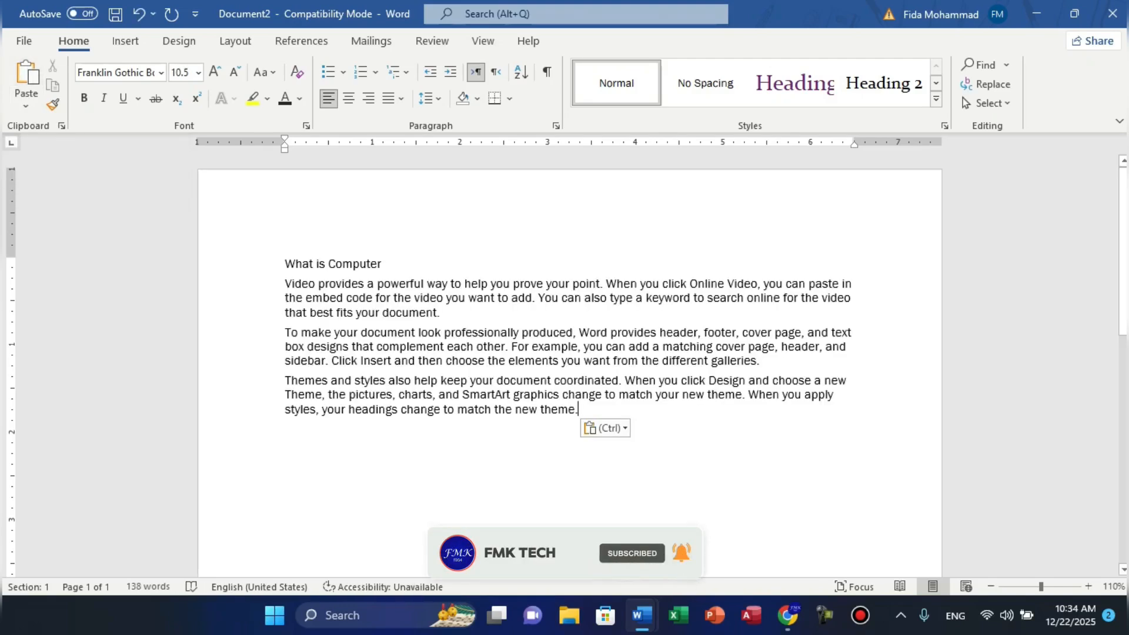
{"action": "key", "text": "ctrl+z"}
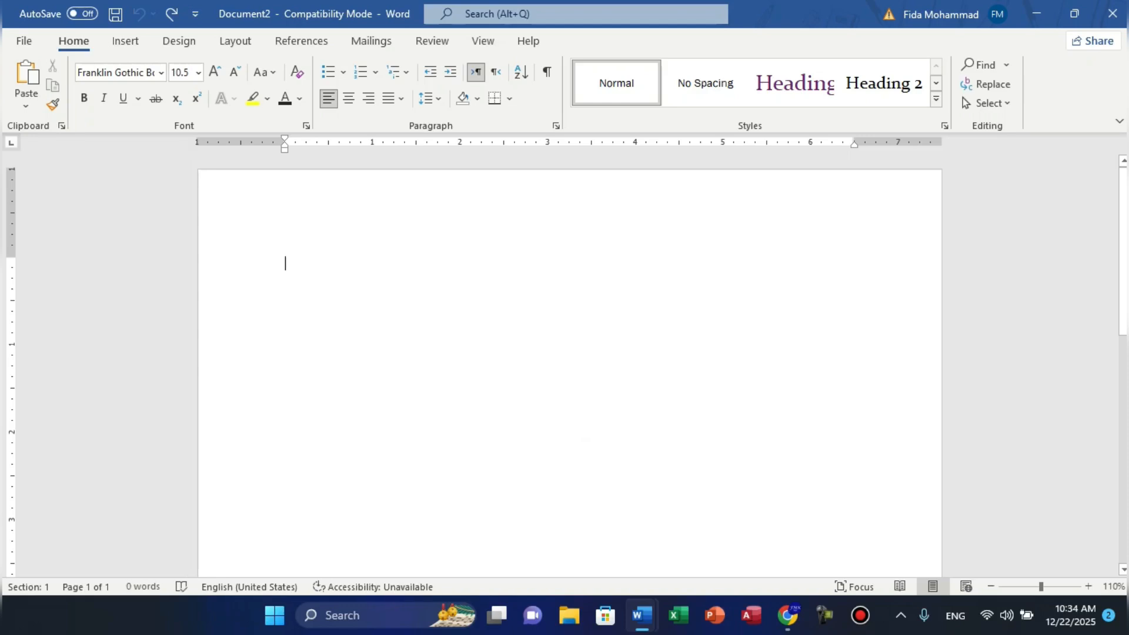
{"action": "key", "text": "ctrl+v"}
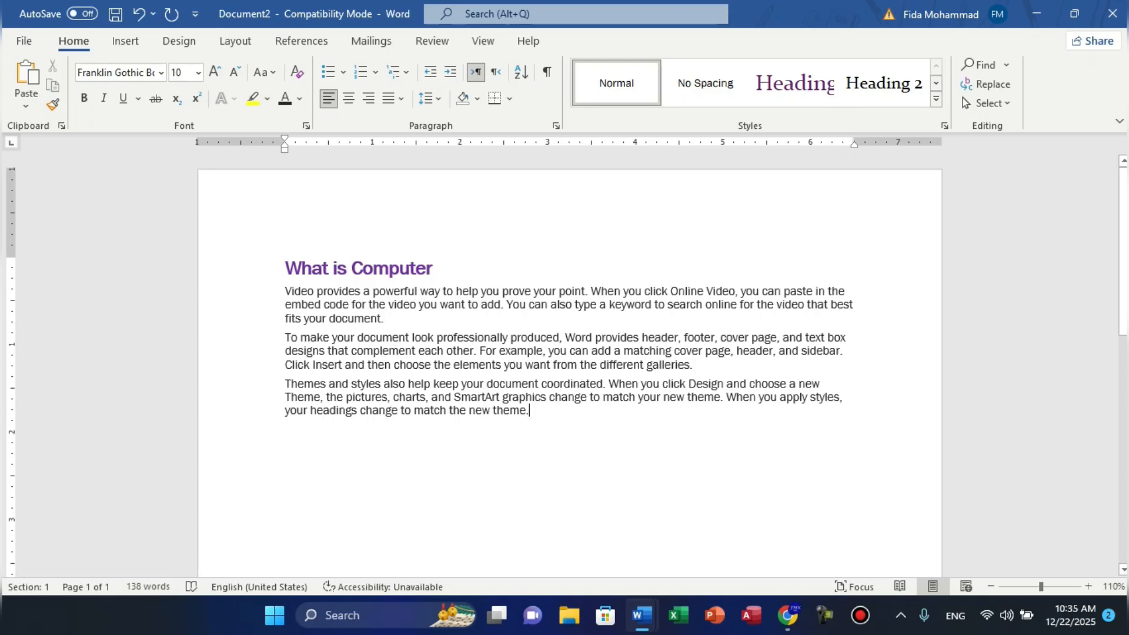
- Delete all pasted text and leftover heading formatting, then open the Paste options list
{"action": "key", "text": "ctrl+a"}
{"action": "key", "text": "Delete"}
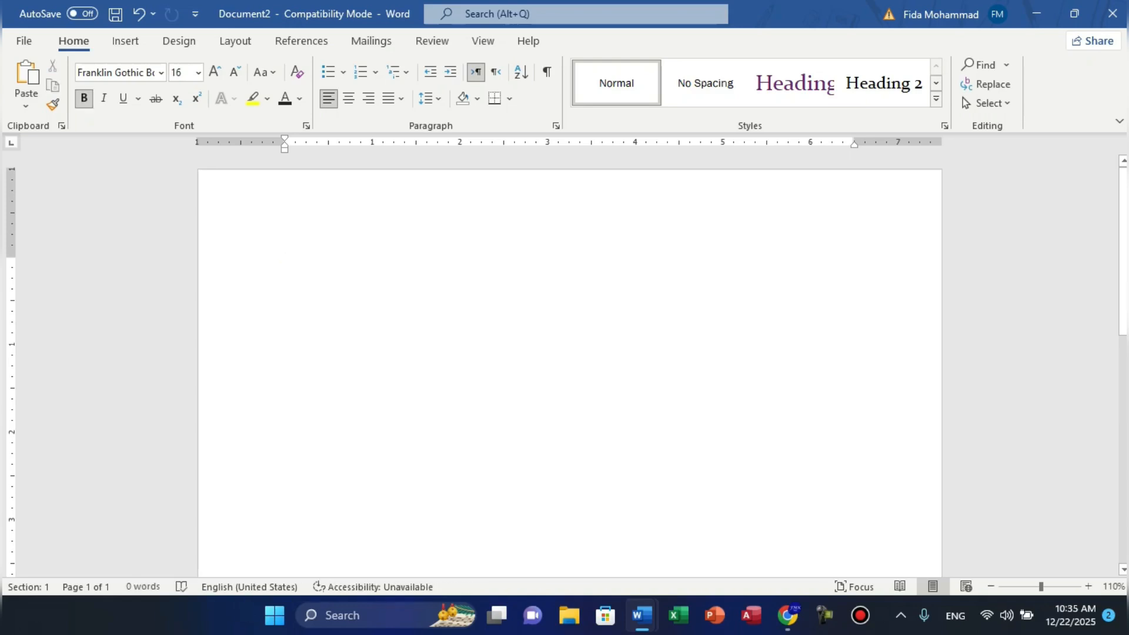
{"action": "key", "text": "ctrl+a"}
{"action": "key", "text": "Delete"}
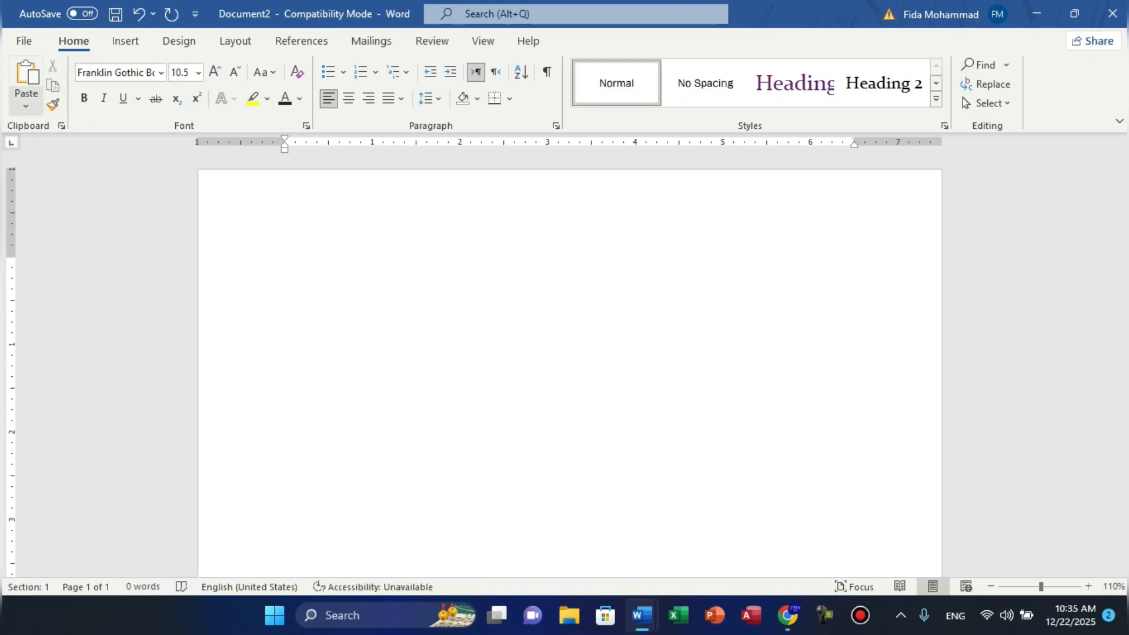
{"action": "left_click", "coordinate": [26, 105]}
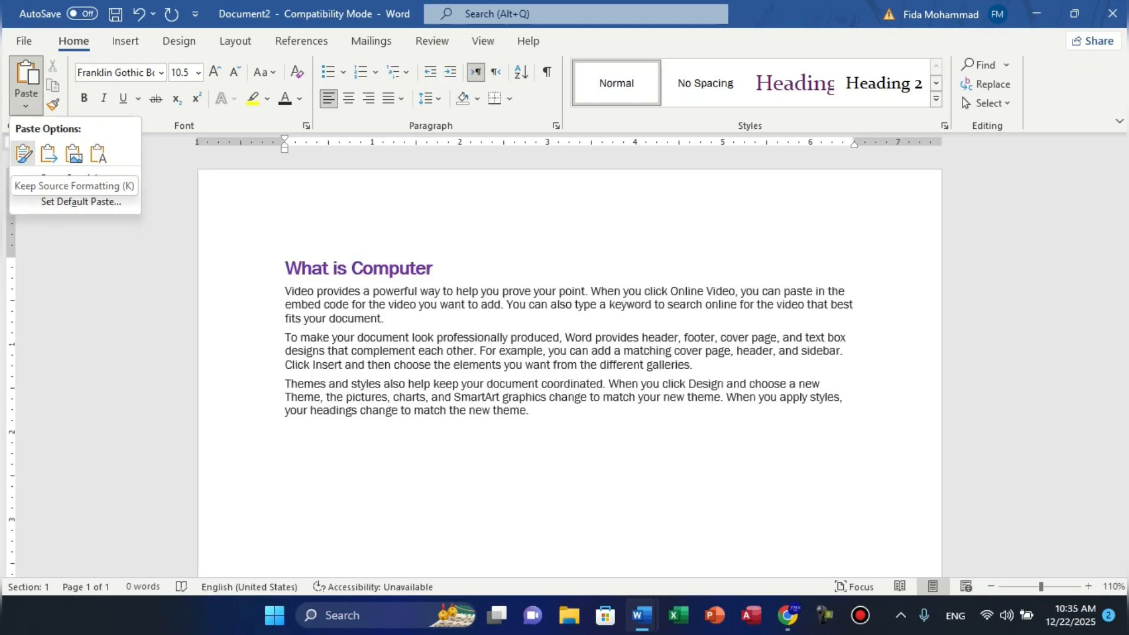
- Paste with Keep Source Formatting, then select all and delete the pasted text
{"action": "left_click", "coordinate": [24, 154]}
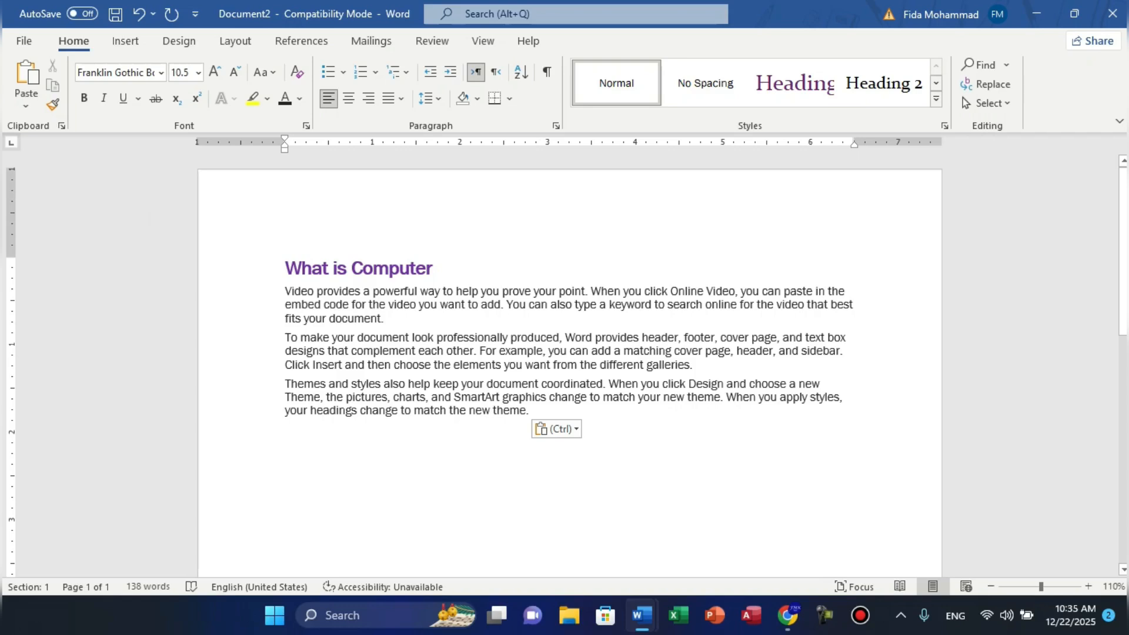
{"action": "key", "text": "ctrl+a"}
{"action": "key", "text": "Delete"}
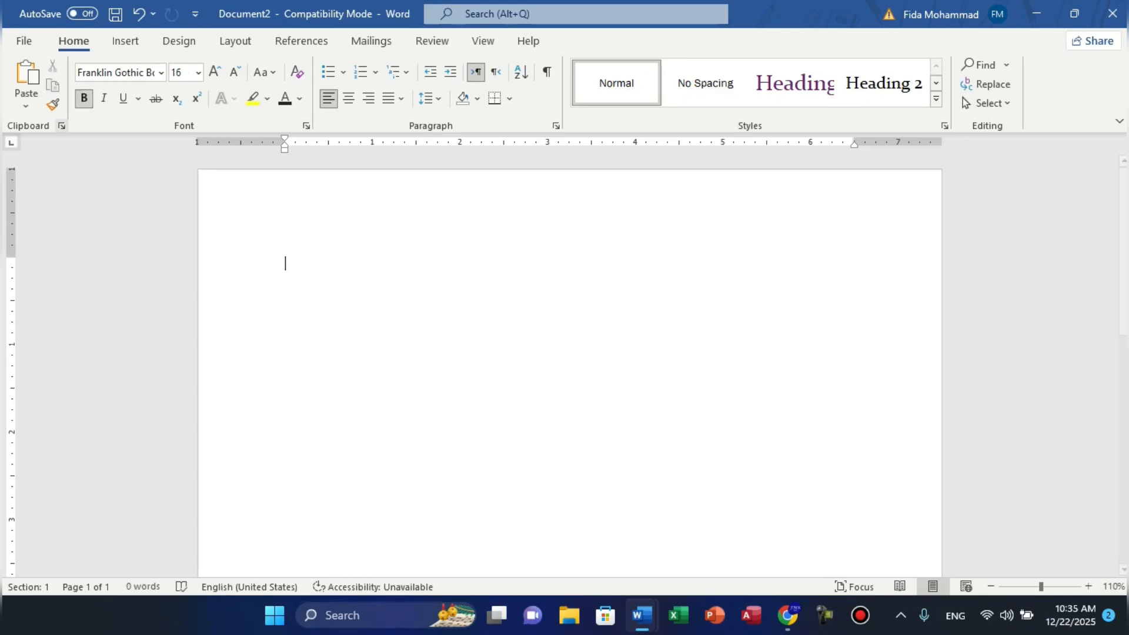
- Paste with Merge Formatting, then select all and delete the pasted text
{"action": "left_click", "coordinate": [26, 104]}
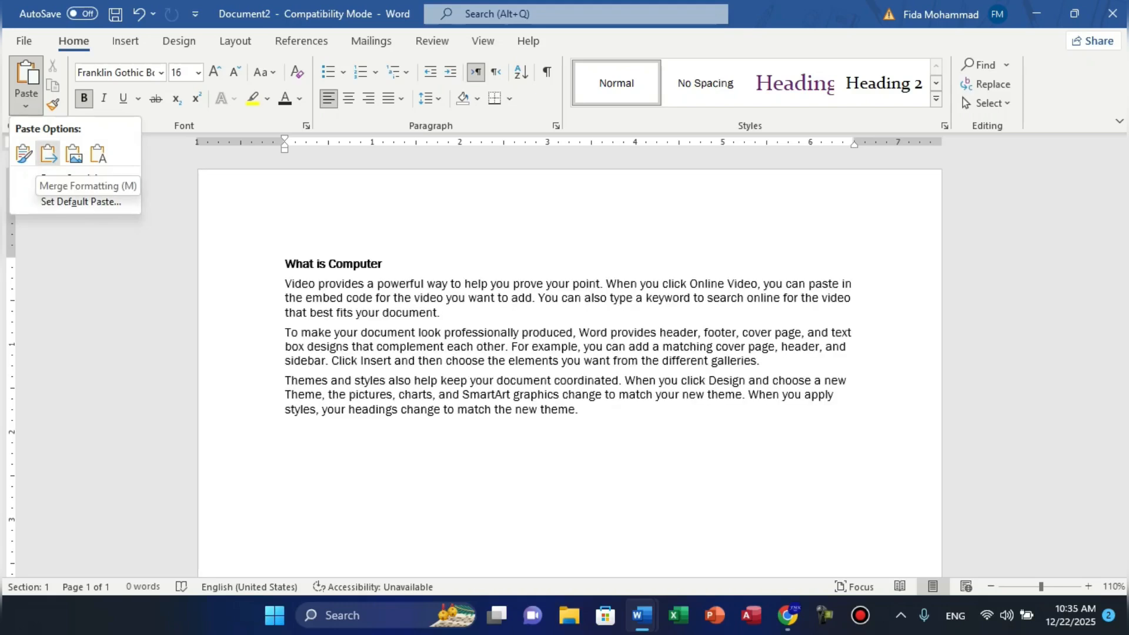
{"action": "left_click", "coordinate": [48, 153]}
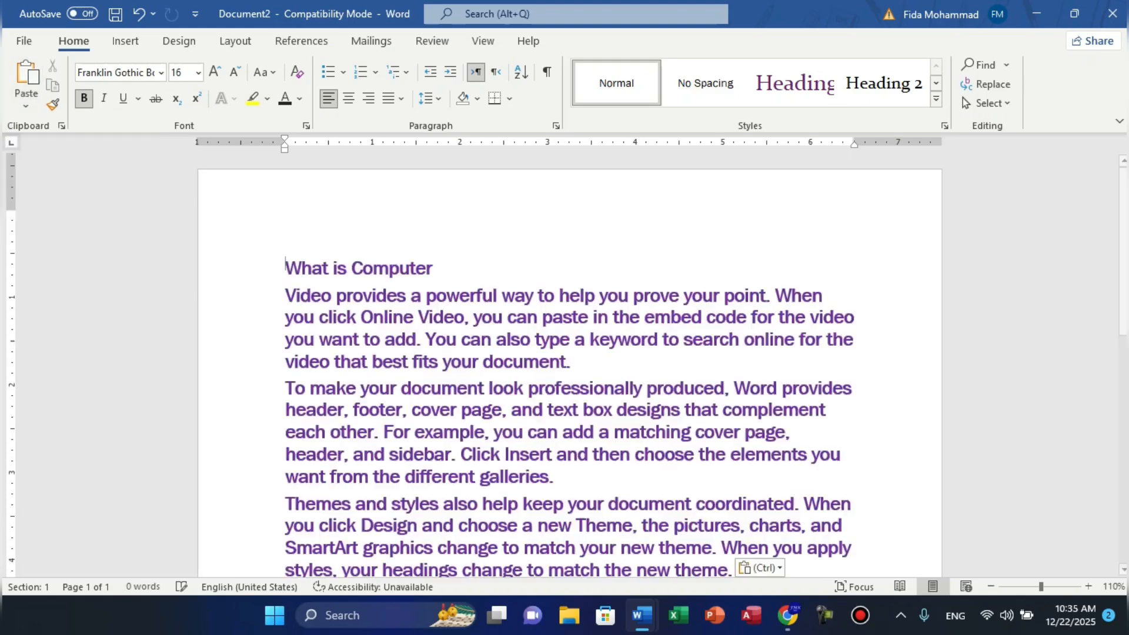
{"action": "key", "text": "ctrl+a"}
{"action": "key", "text": "super+c"}
{"action": "key", "text": "Delete"}
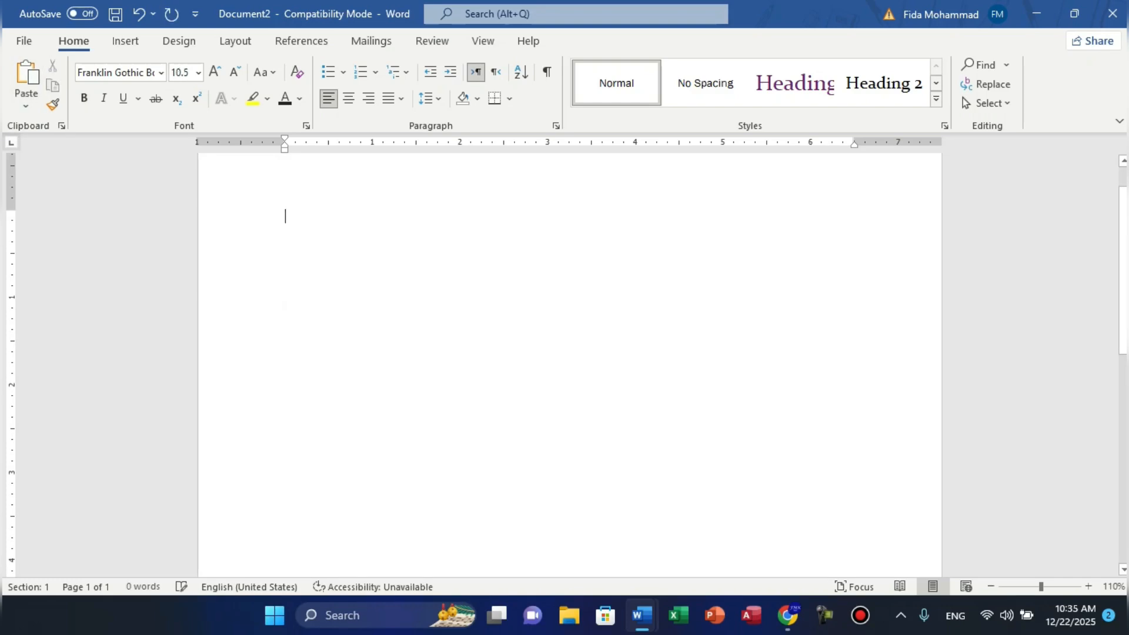
- Paste with Merge Formatting again, select the black heading, and undo the paste
{"action": "left_click", "coordinate": [26, 106]}
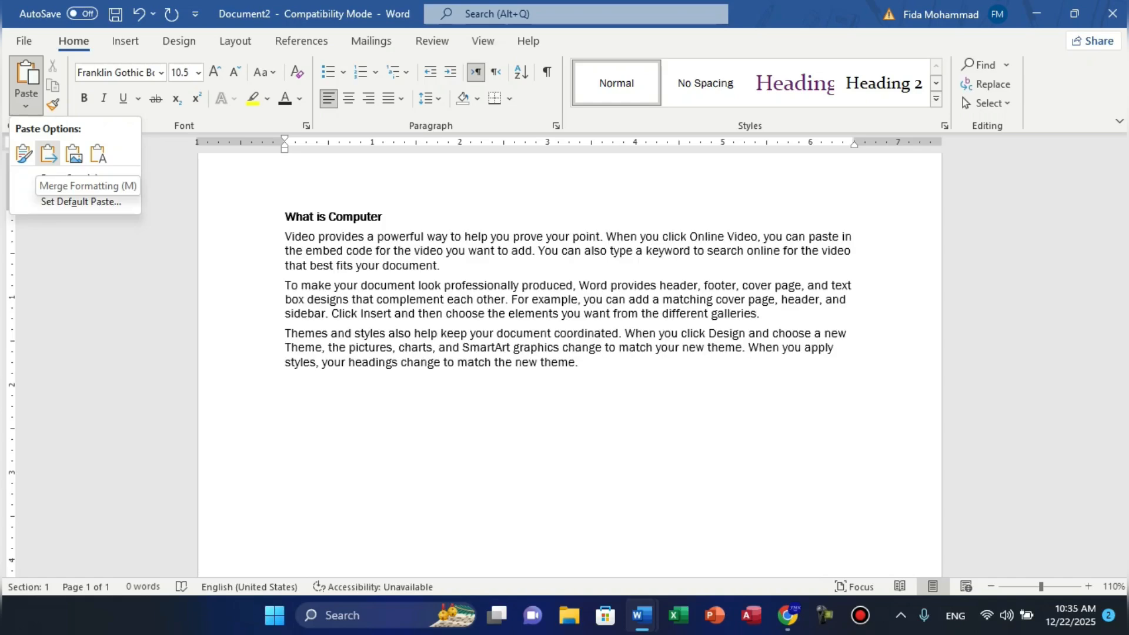
{"action": "left_click", "coordinate": [48, 154]}
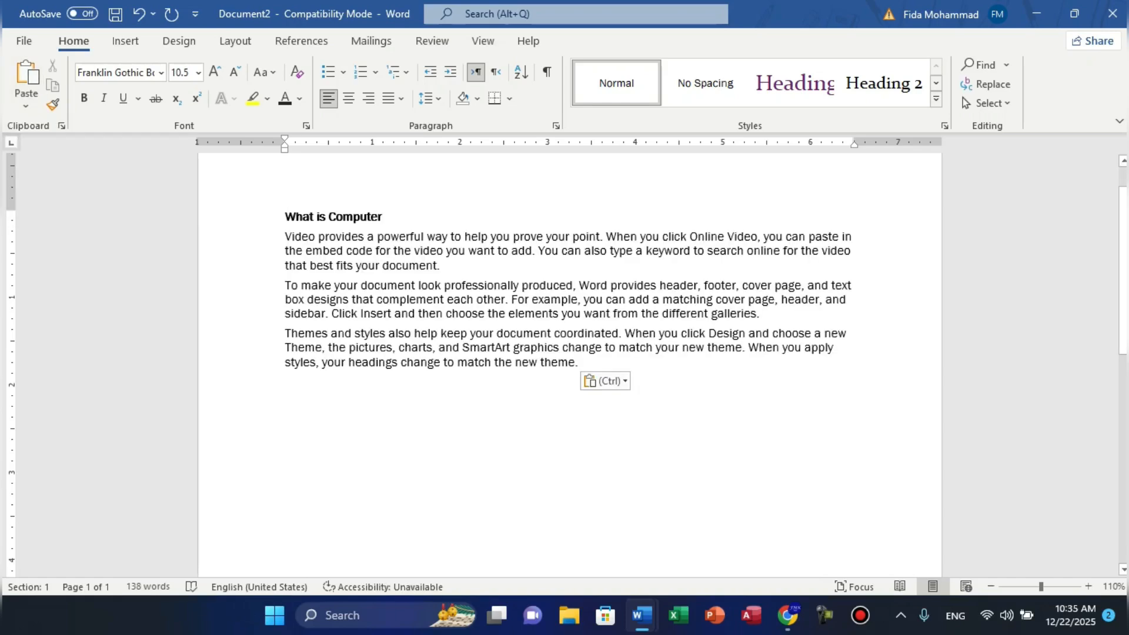
{"action": "left_click_drag", "start_coordinate": [285, 217], "coordinate": [389, 218]}
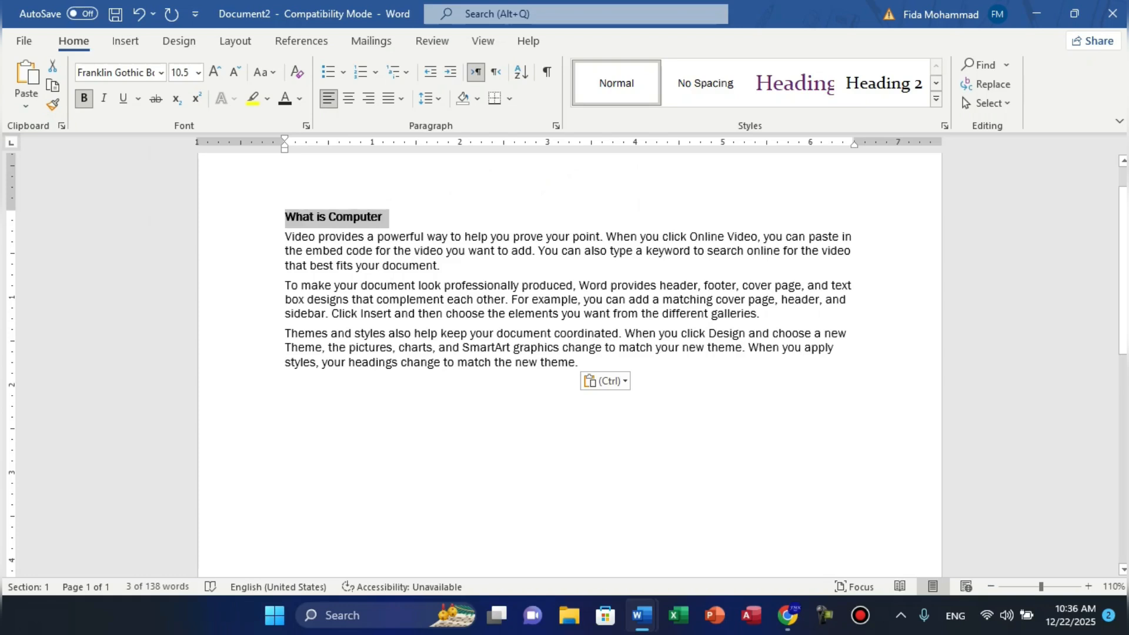
{"action": "key", "text": "ctrl+z"}
- Paste the text as a picture, view its Picture Format options, then delete it
{"action": "left_click", "coordinate": [26, 105]}
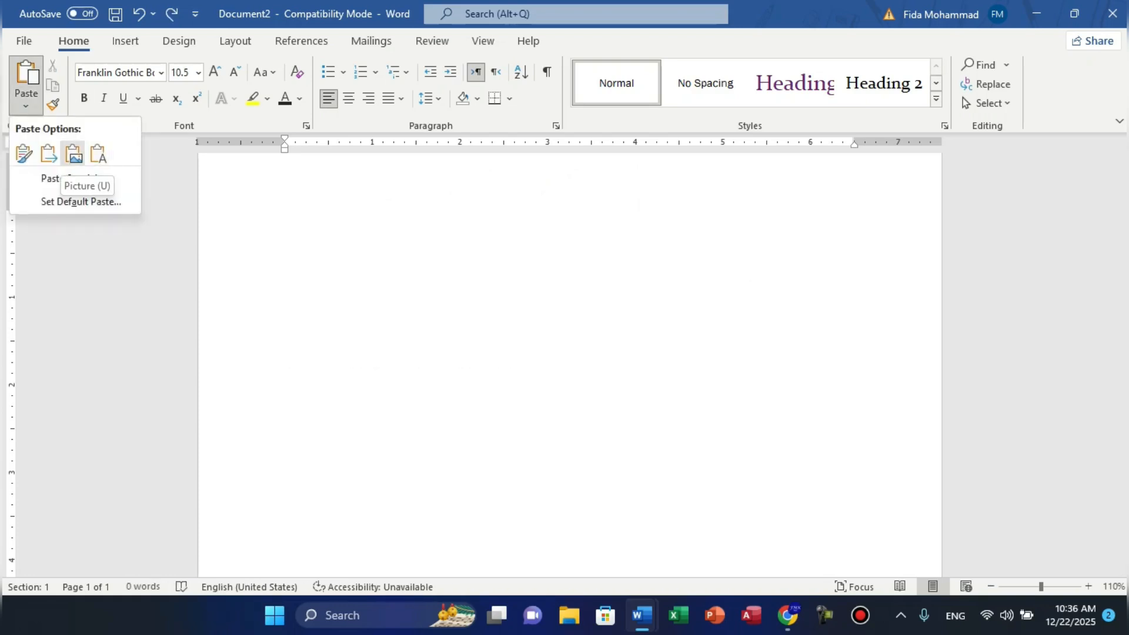
{"action": "left_click", "coordinate": [73, 154]}
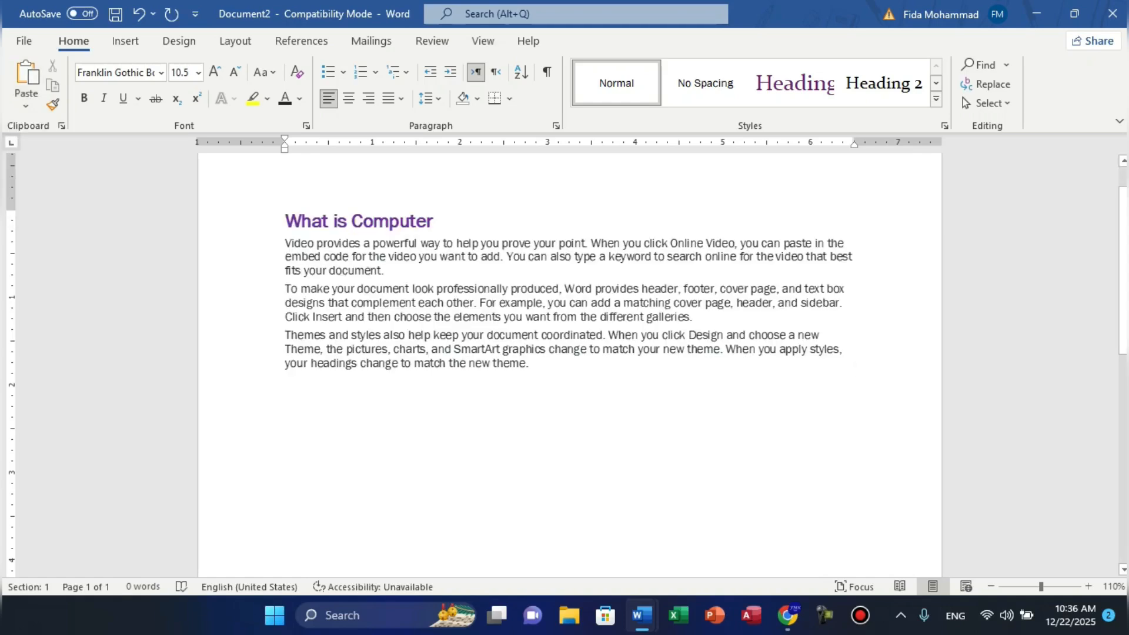
{"action": "left_click", "coordinate": [569, 292]}
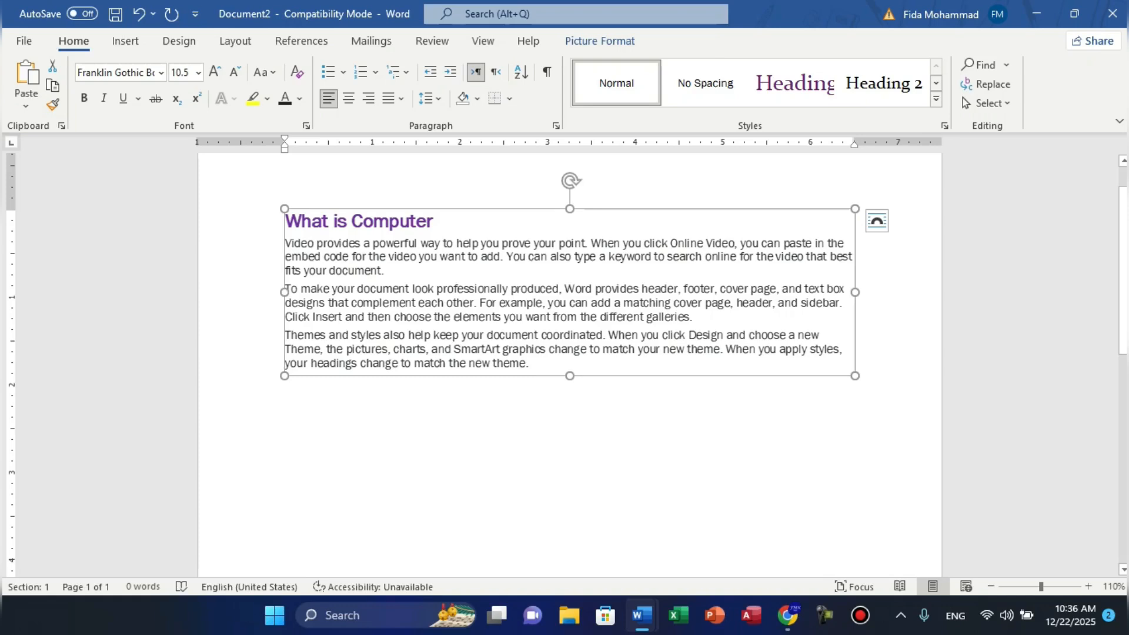
{"action": "left_click", "coordinate": [599, 41]}
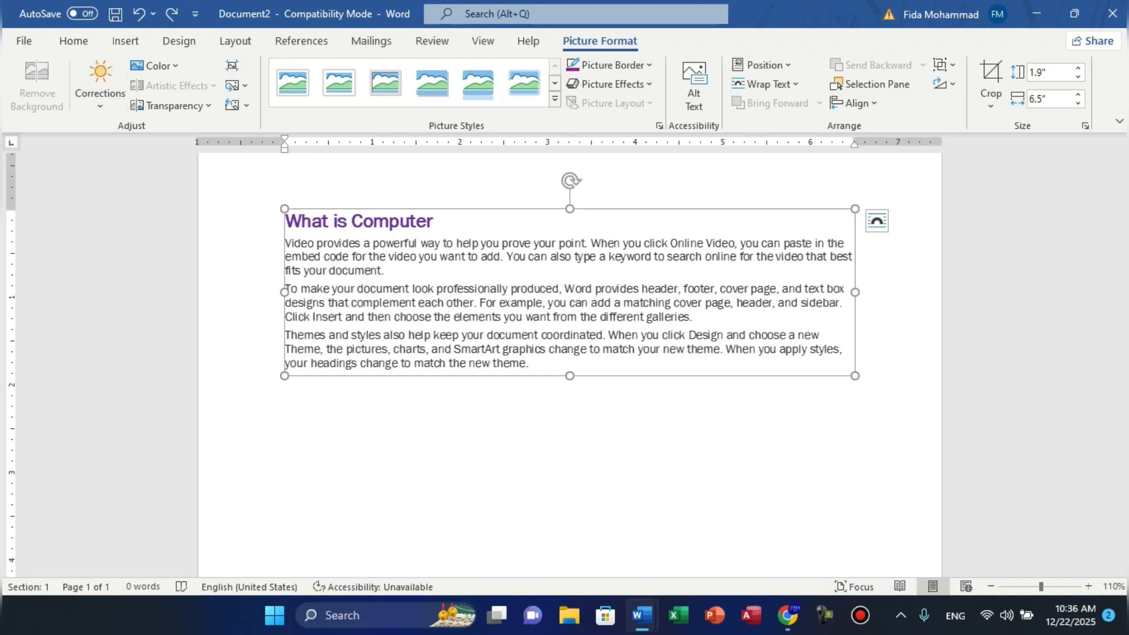
{"action": "left_click", "coordinate": [73, 41]}
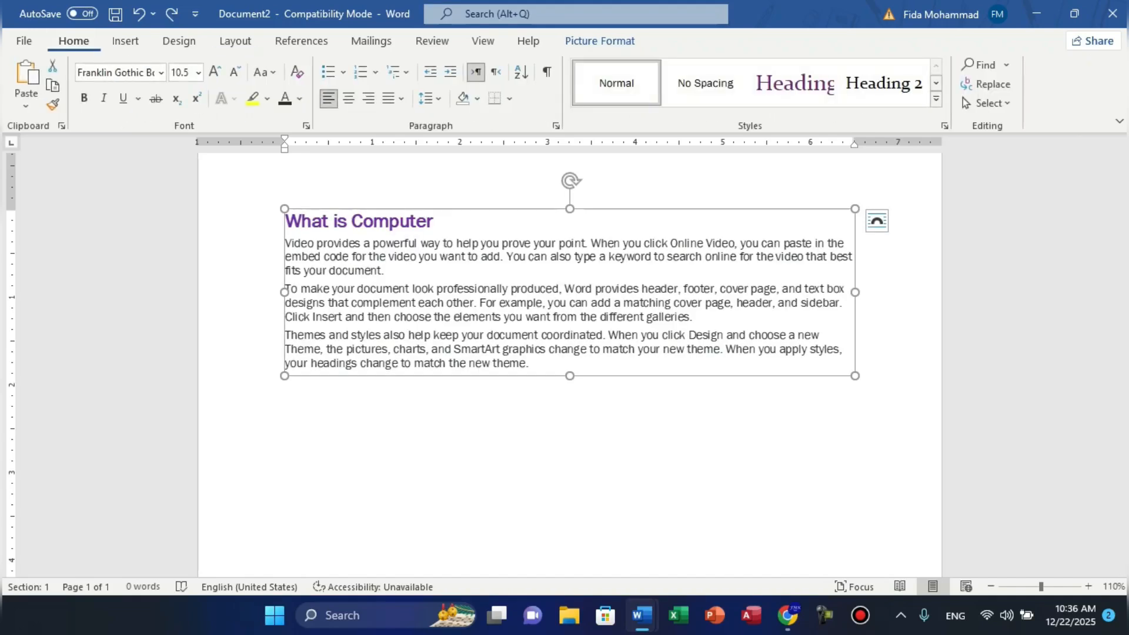
{"action": "key", "text": "Delete"}
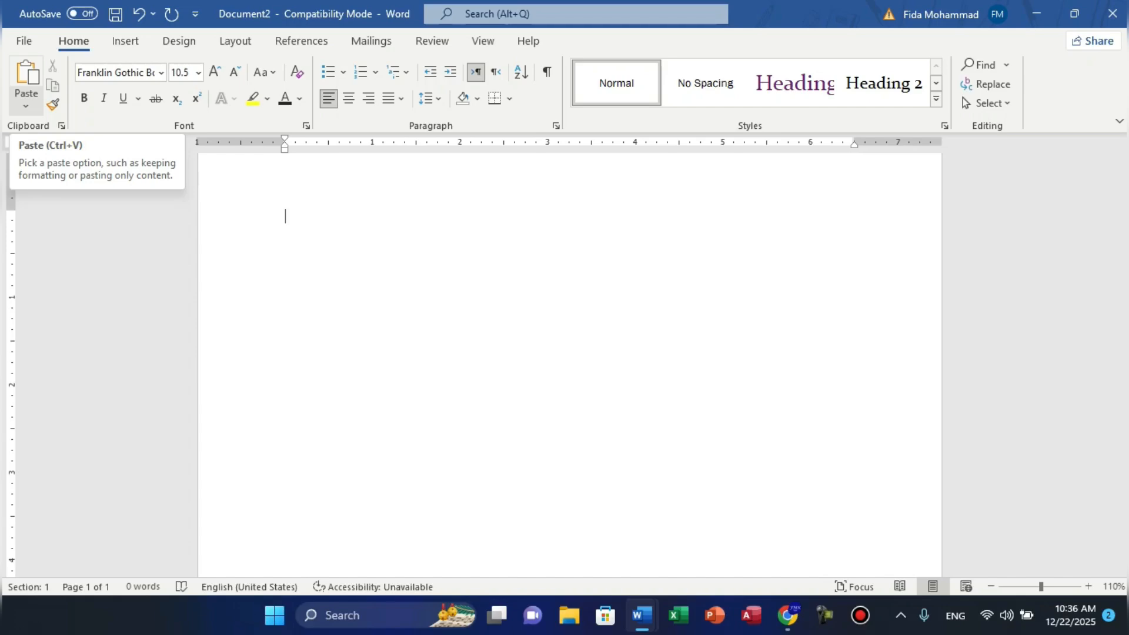
{"action": "left_click", "coordinate": [26, 103]}
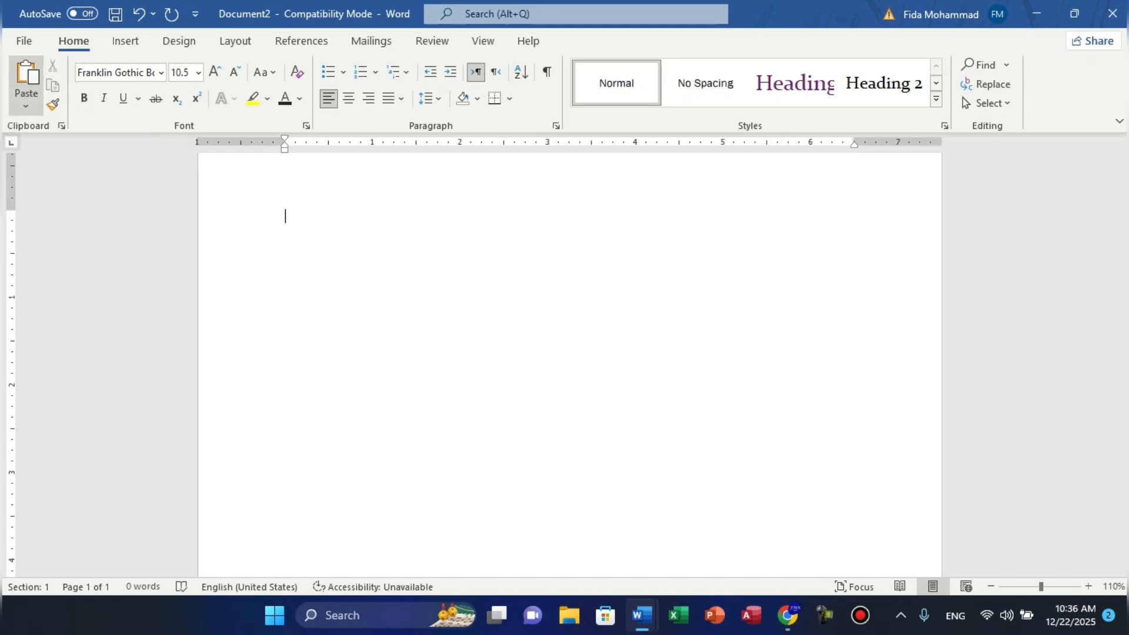
- Switch to Document1 and back, then paste the text with Keep Text Only
{"action": "key", "text": "alt+Tab"}
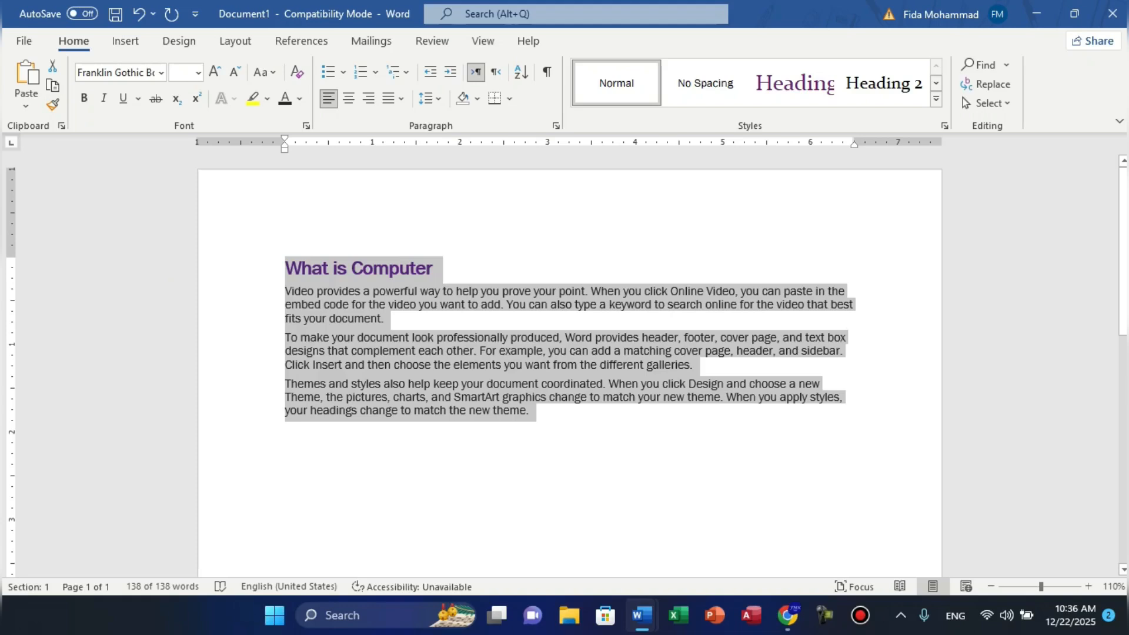
{"action": "key", "text": "alt+Tab"}
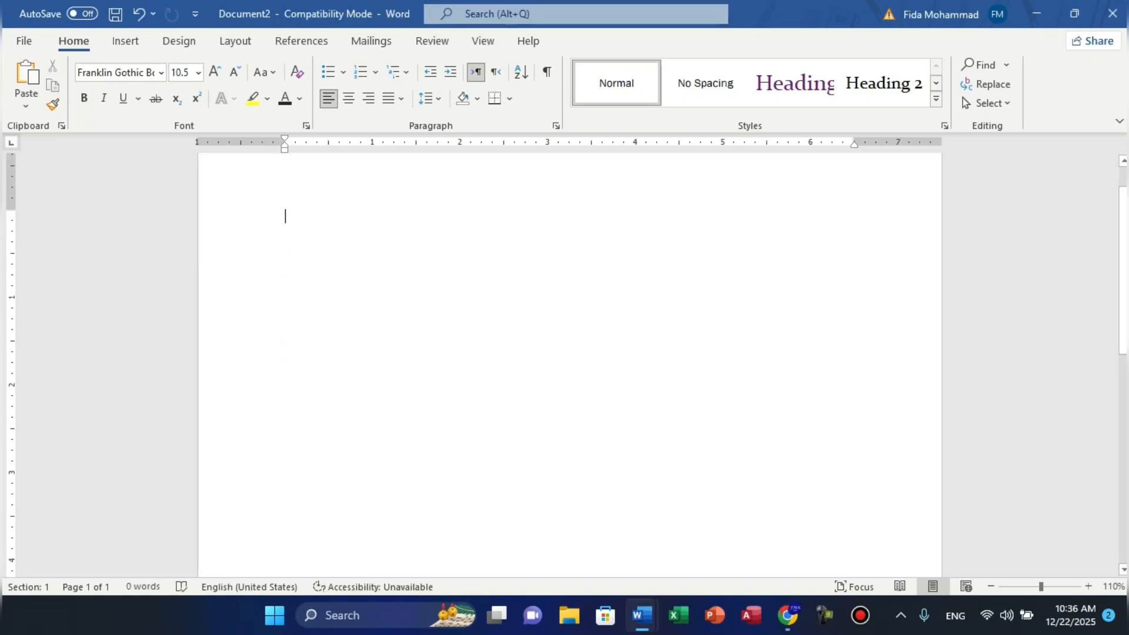
{"action": "left_click", "coordinate": [25, 103]}
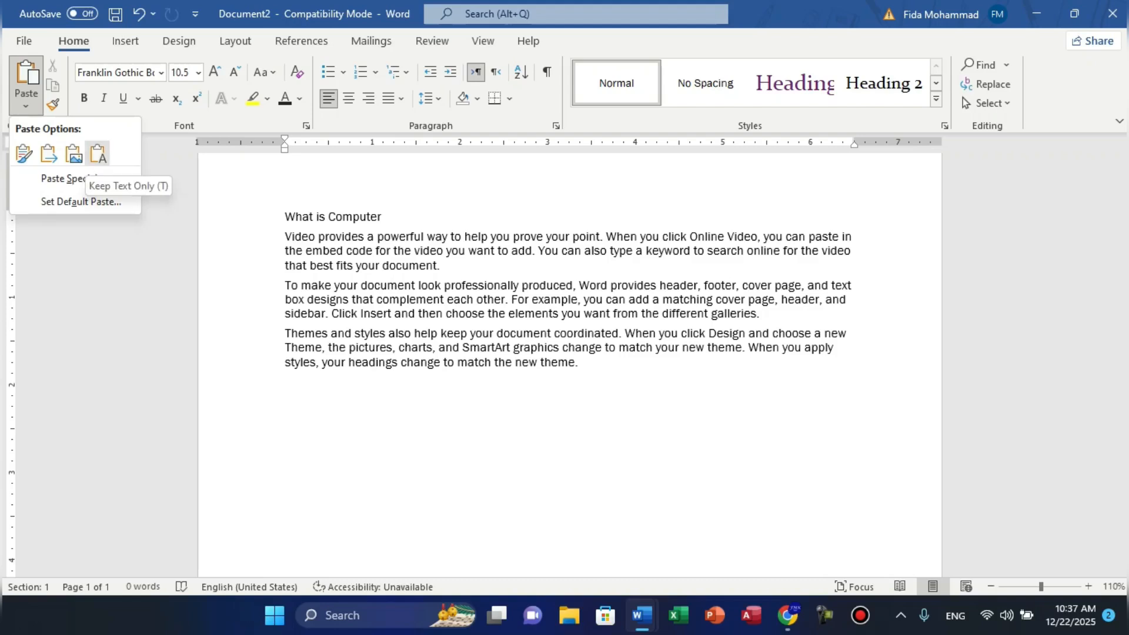
{"action": "left_click", "coordinate": [99, 153]}
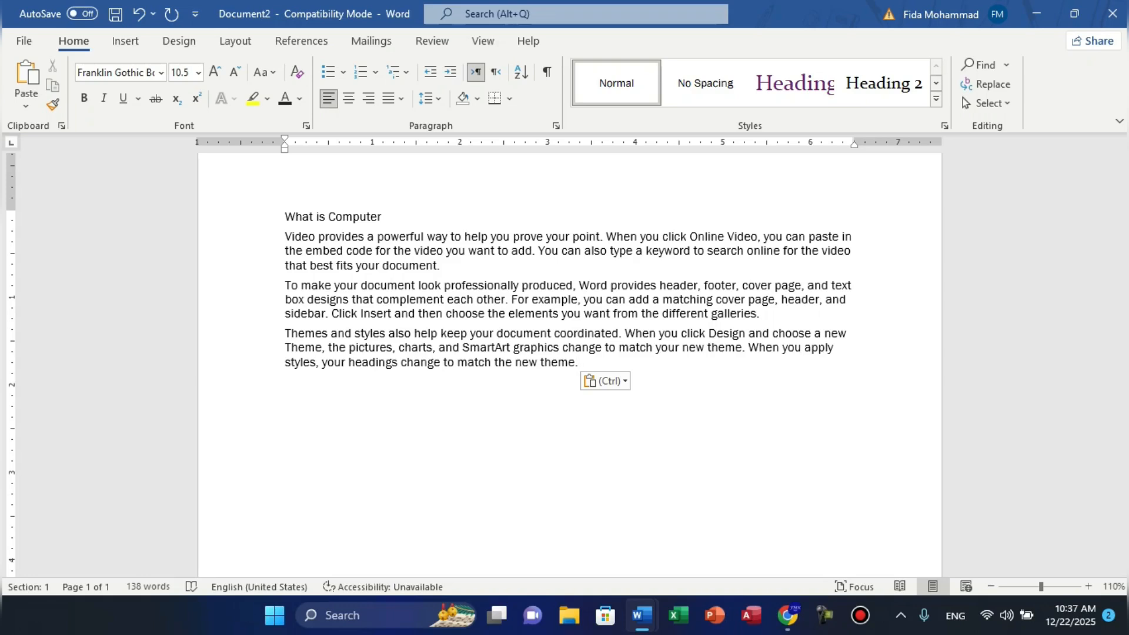
- Select all the plain pasted text, glance at its paste options, and delete it
{"action": "key", "text": "ctrl+a"}
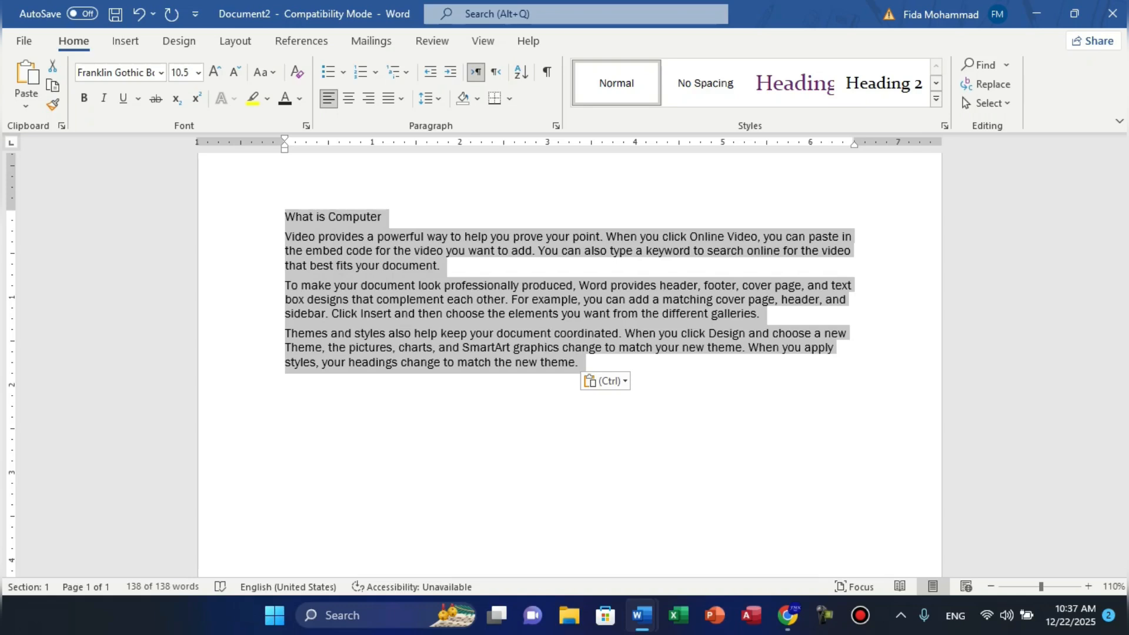
{"action": "key", "text": "ctrl"}
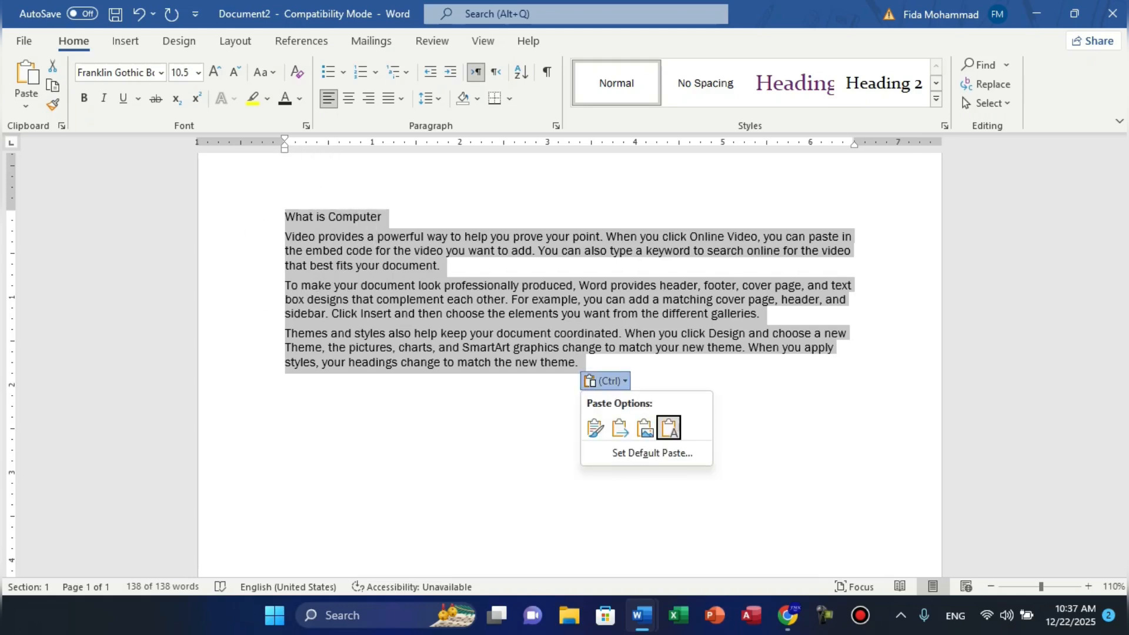
{"action": "key", "text": "Escape"}
{"action": "key", "text": "Escape"}
{"action": "key", "text": "Delete"}
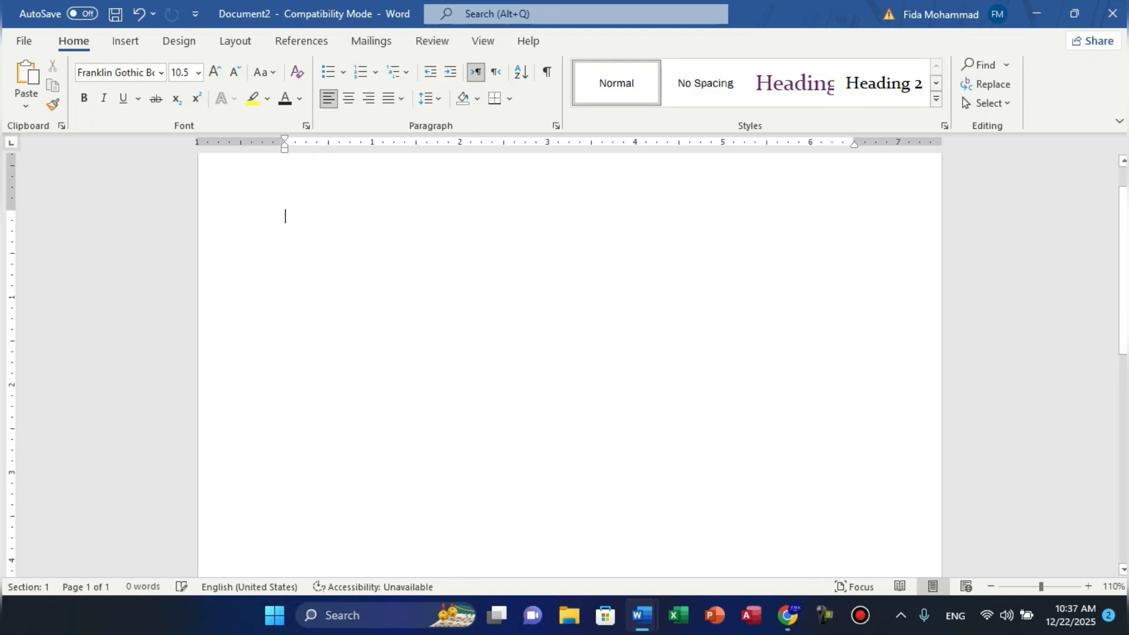
- Cut Document1's heading and paragraphs with Ctrl+X, then return to the blank Document2
{"action": "key", "text": "alt+Tab"}
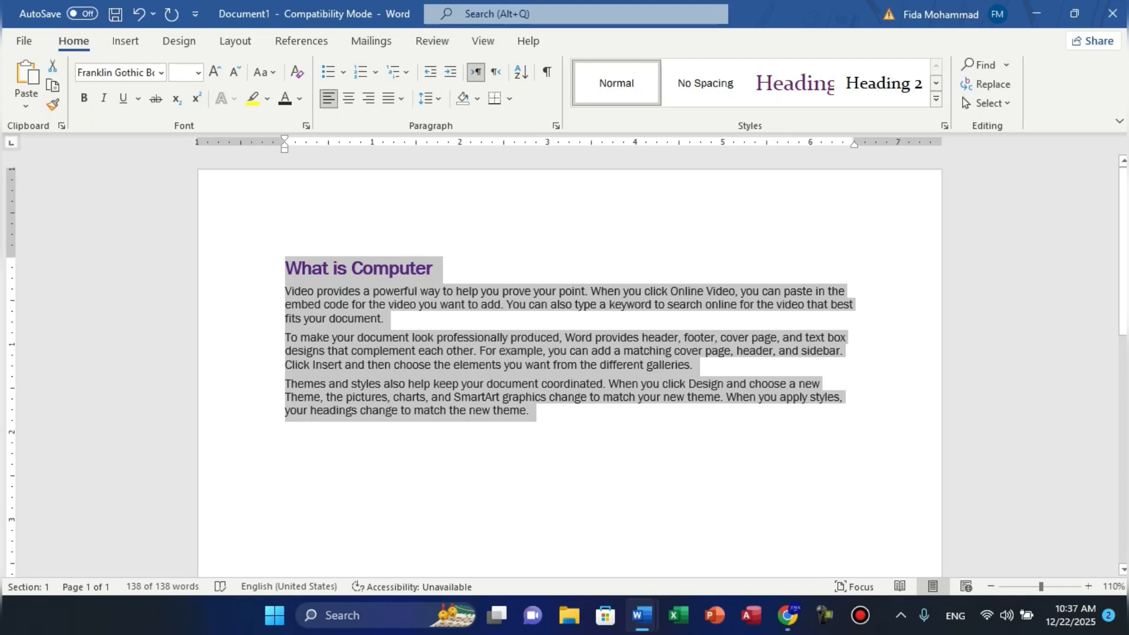
{"action": "key", "text": "ctrl+c"}
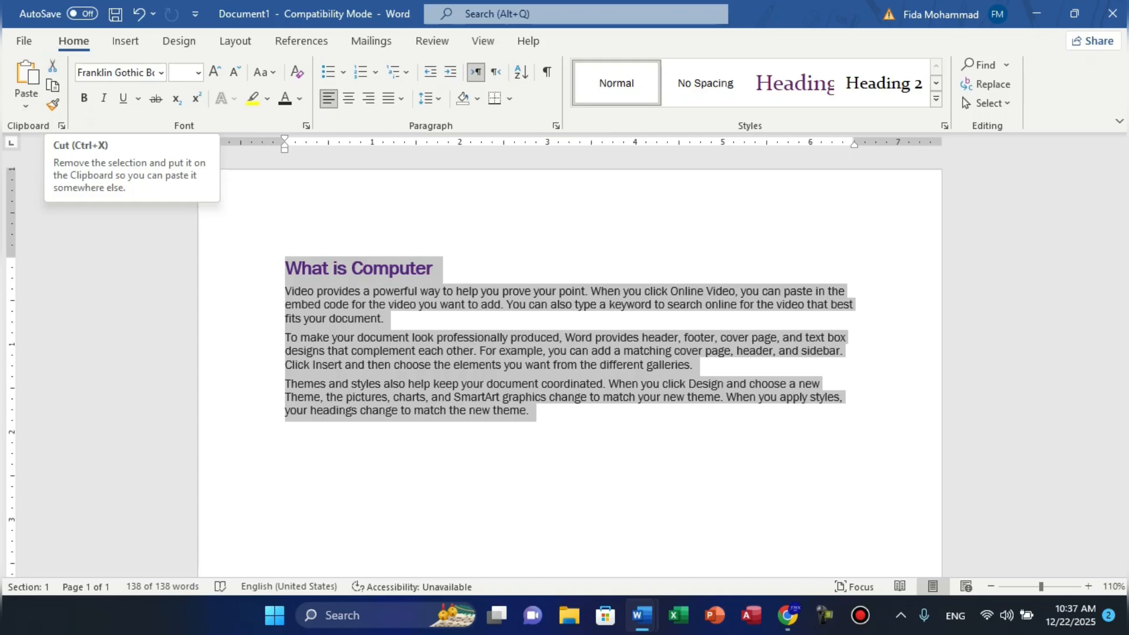
{"action": "key", "text": "ctrl+x"}
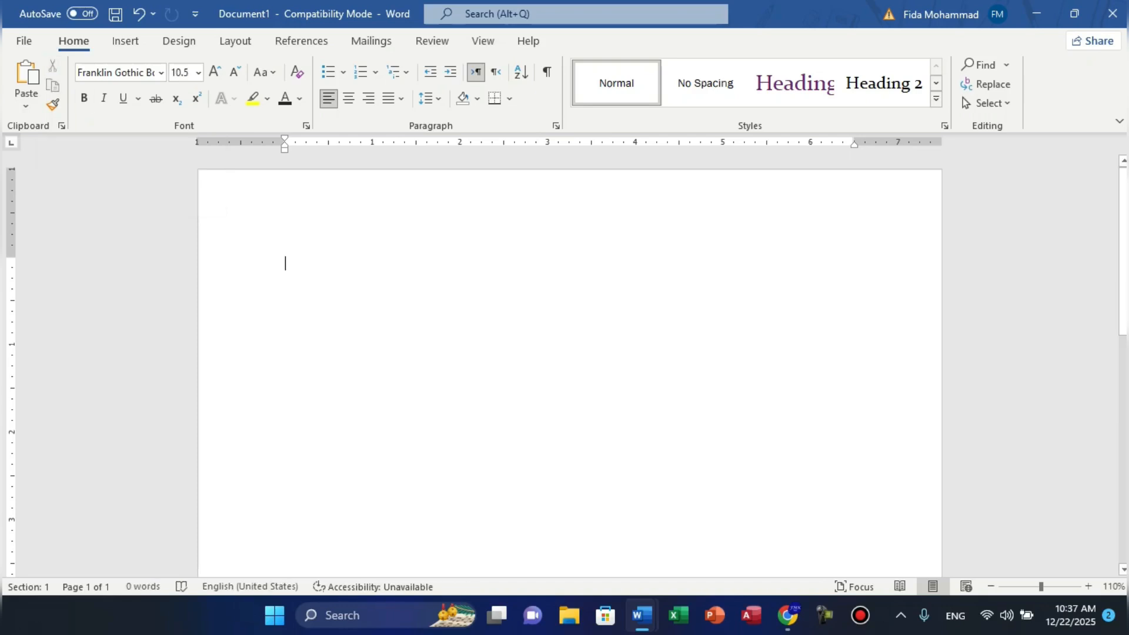
{"action": "key", "text": "alt+Tab"}
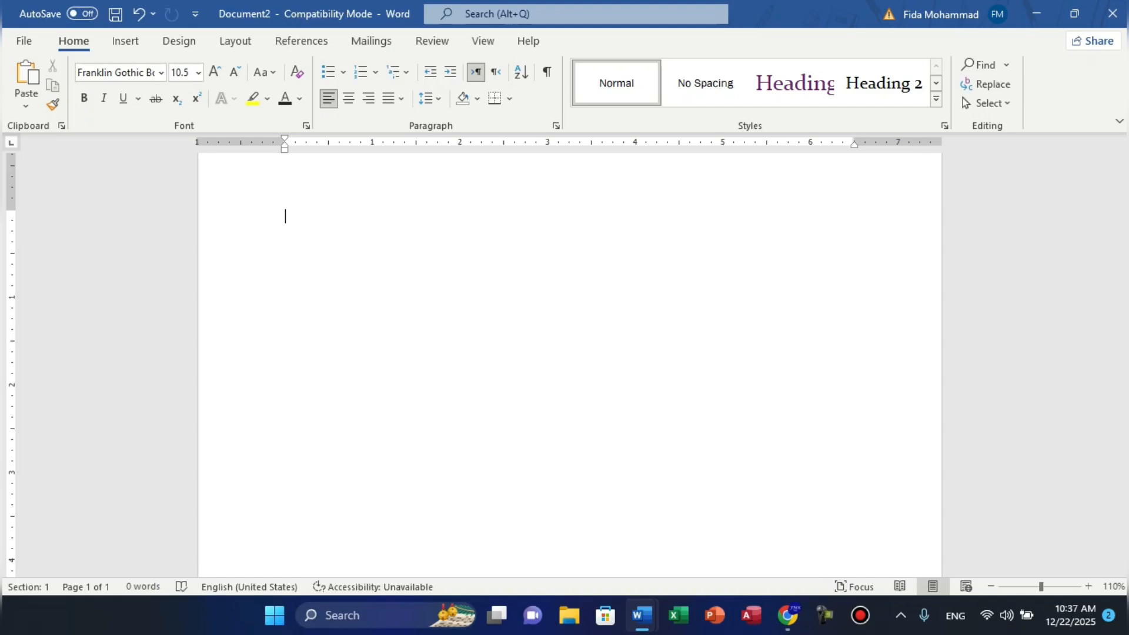
- Paste the cut heading and paragraphs into Document2 and select them
{"action": "key", "text": "ctrl+v"}
{"action": "key", "text": "BackSpace"}
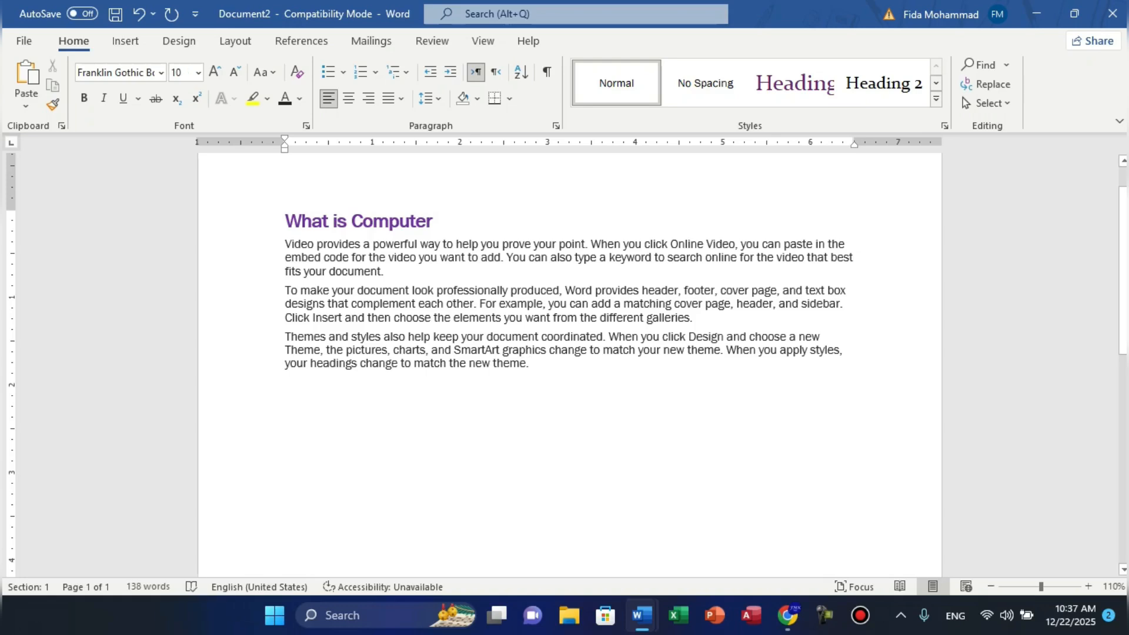
{"action": "left_click_drag", "start_coordinate": [286, 222], "coordinate": [556, 365]}
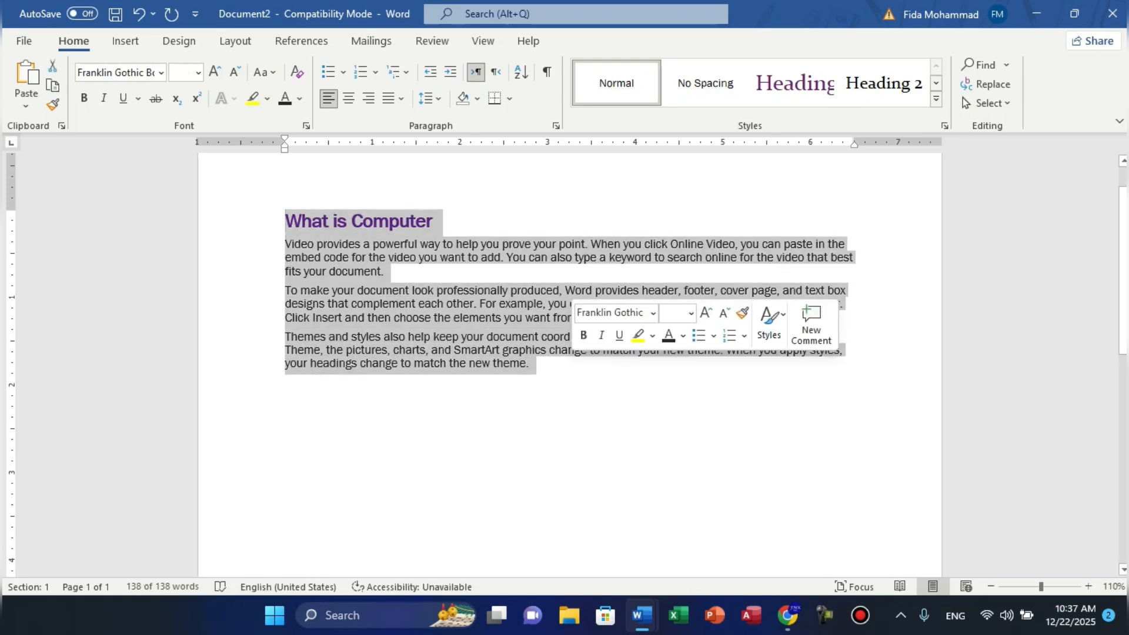
{"action": "key", "text": "ctrl+c"}
{"action": "key", "text": "alt+Tab"}
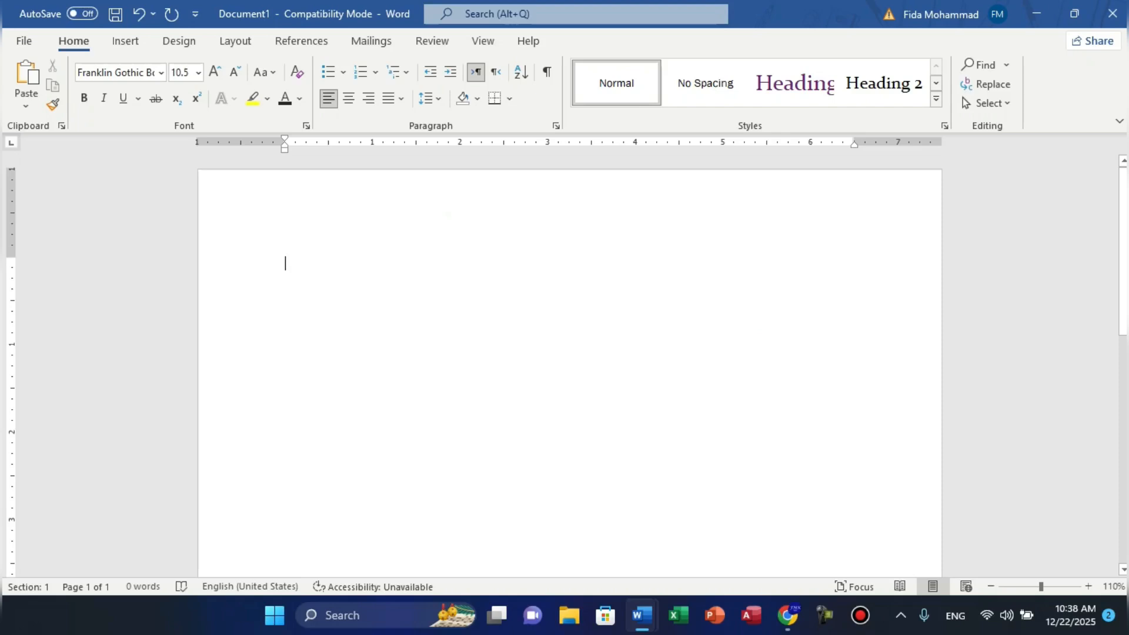
{"action": "key", "text": "alt+Tab"}
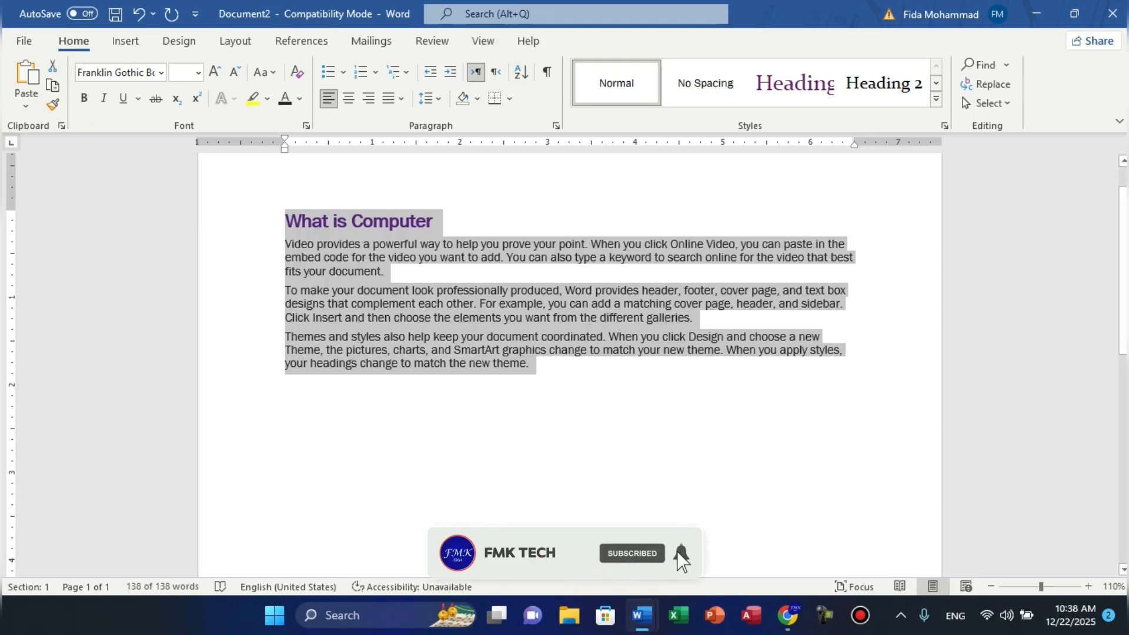
- Delete all the selected text and close Document2 without saving
{"action": "left_click", "coordinate": [26, 106]}
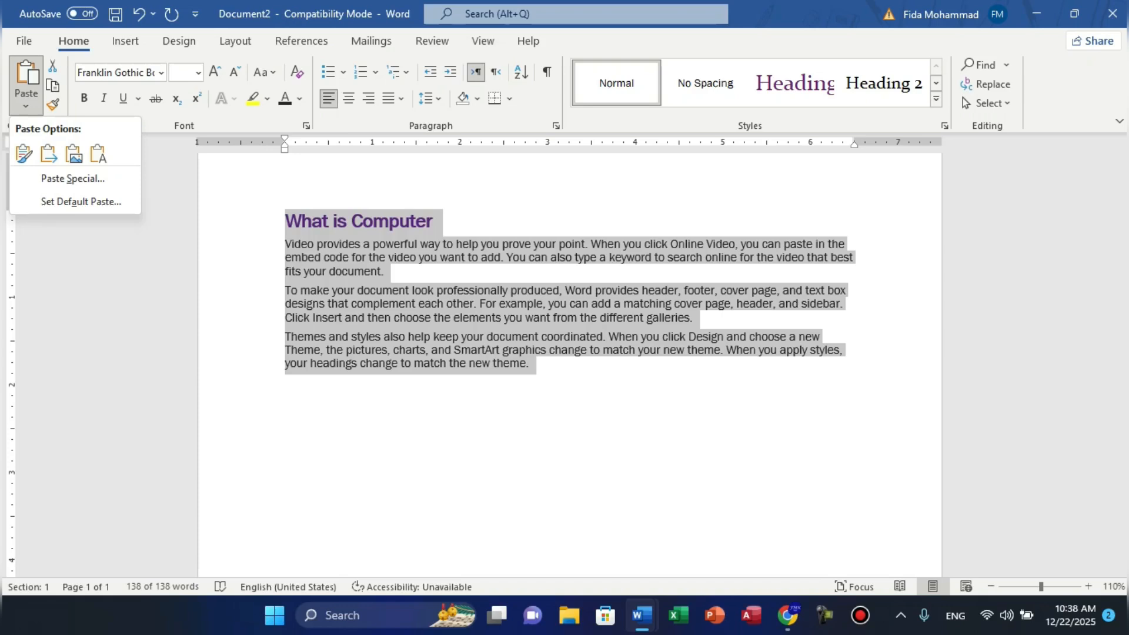
{"action": "key", "text": "Escape"}
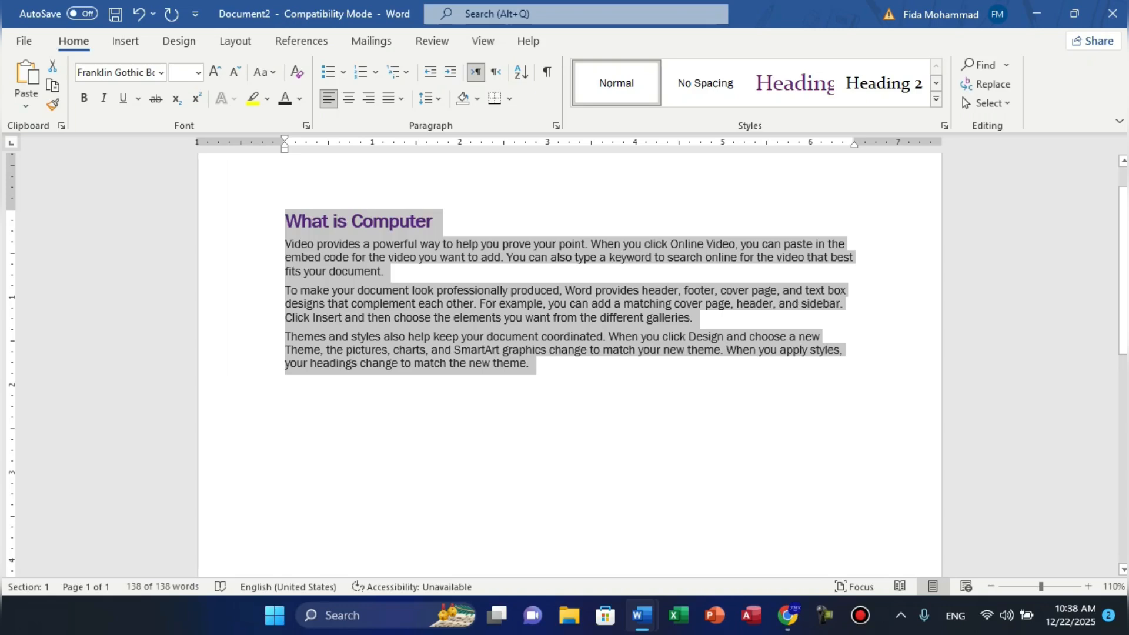
{"action": "key", "text": "Delete"}
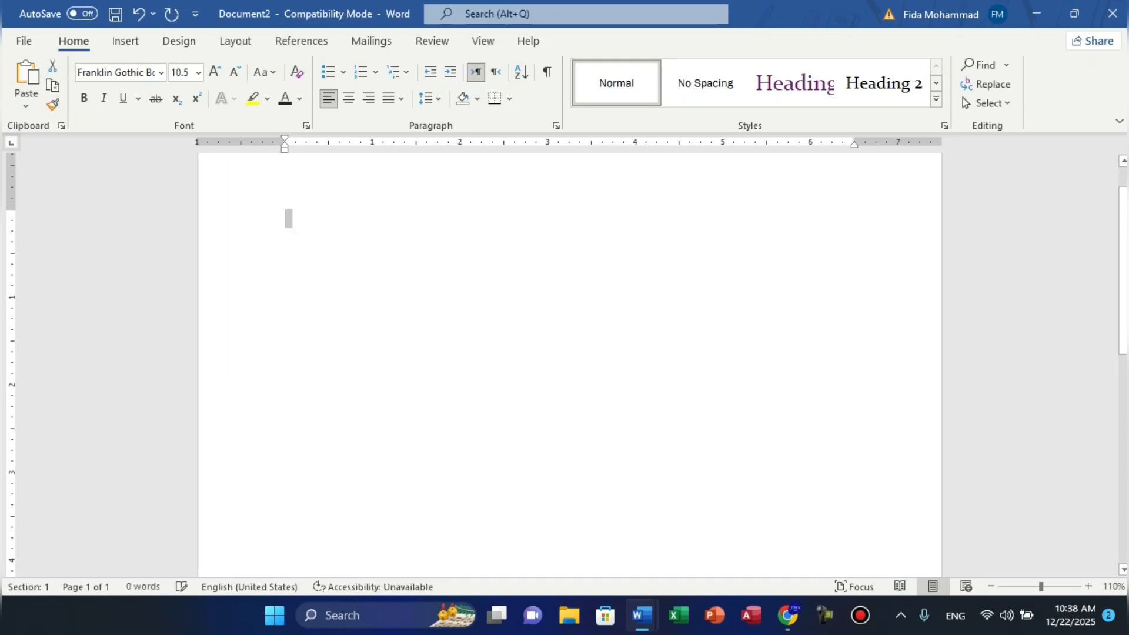
{"action": "key", "text": "alt+F4"}
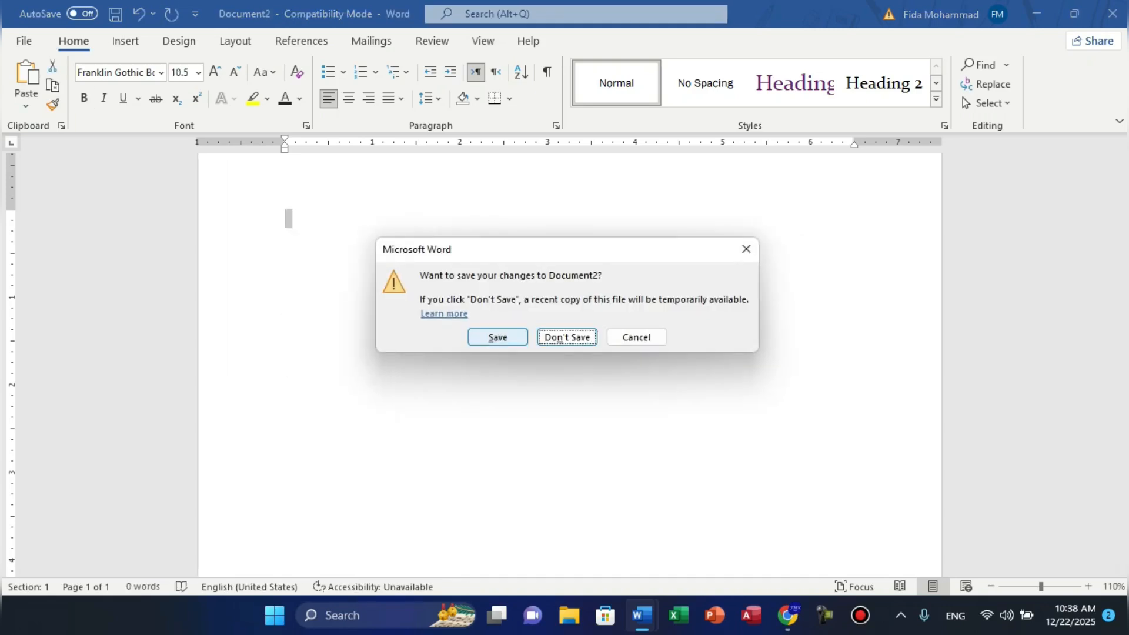
{"action": "key", "text": "Tab"}
{"action": "key", "text": "n"}
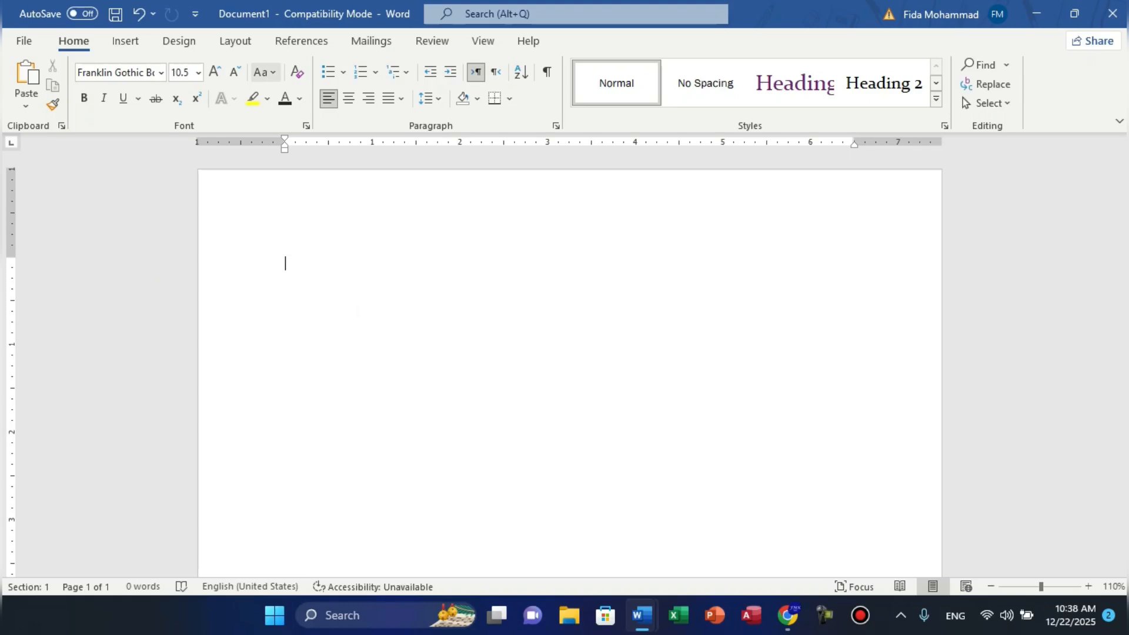
- Set the font size to 20 pt and the font colour to purple
{"action": "left_click", "coordinate": [215, 71]}
{"action": "left_click", "coordinate": [214, 71]}
{"action": "left_click", "coordinate": [215, 72]}
{"action": "left_click", "coordinate": [215, 72]}
{"action": "left_click", "coordinate": [214, 72]}
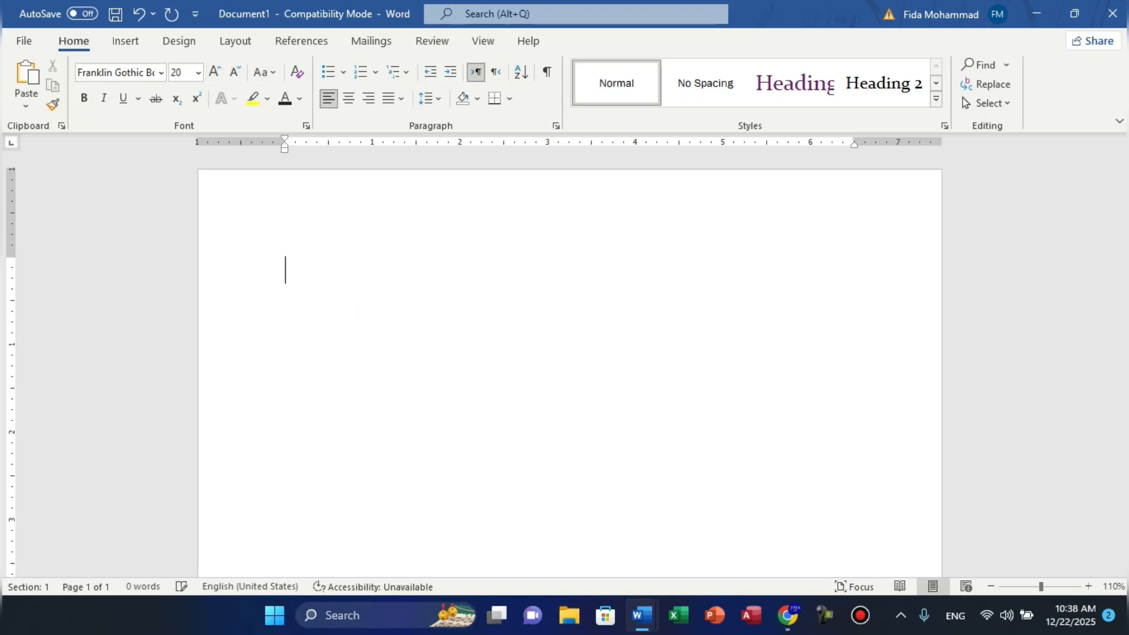
{"action": "left_click", "coordinate": [253, 99]}
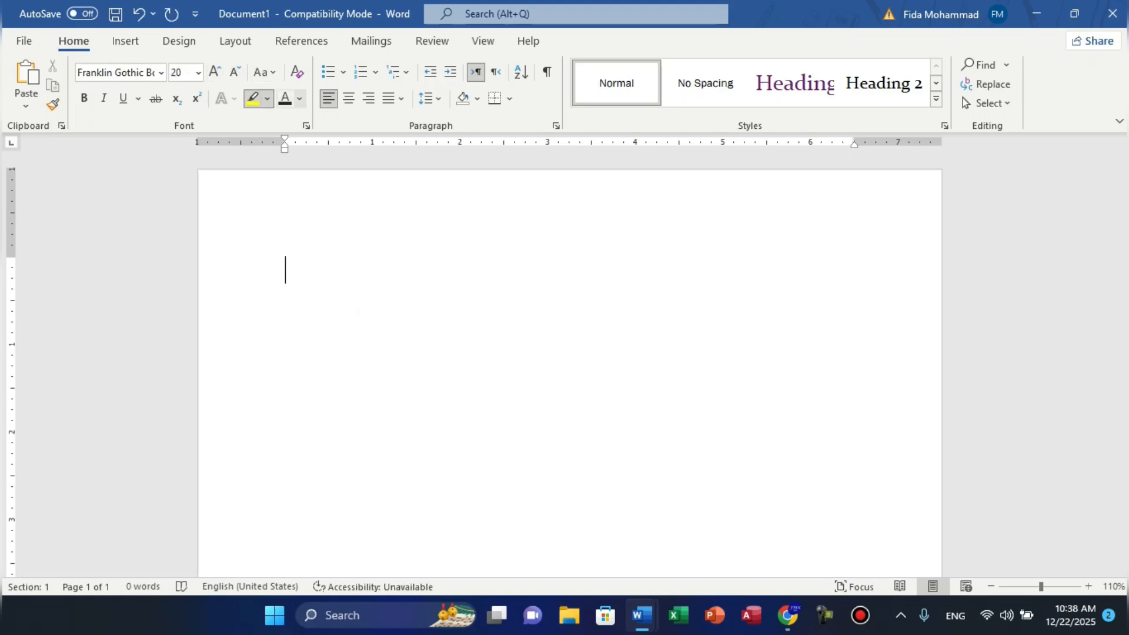
{"action": "left_click", "coordinate": [299, 99]}
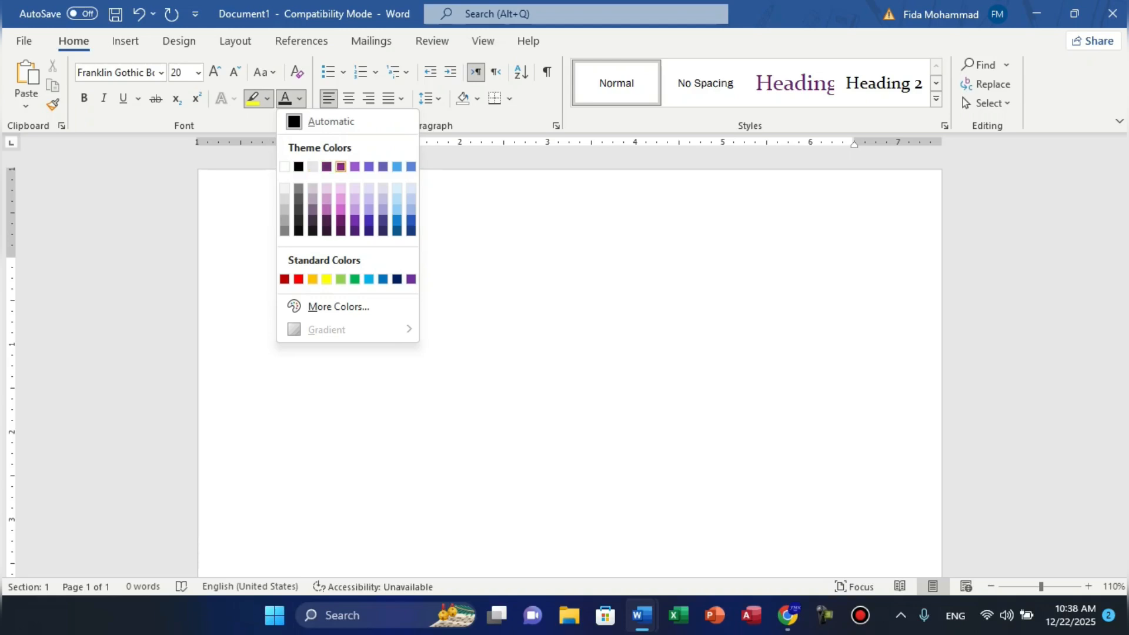
{"action": "left_click", "coordinate": [341, 167]}
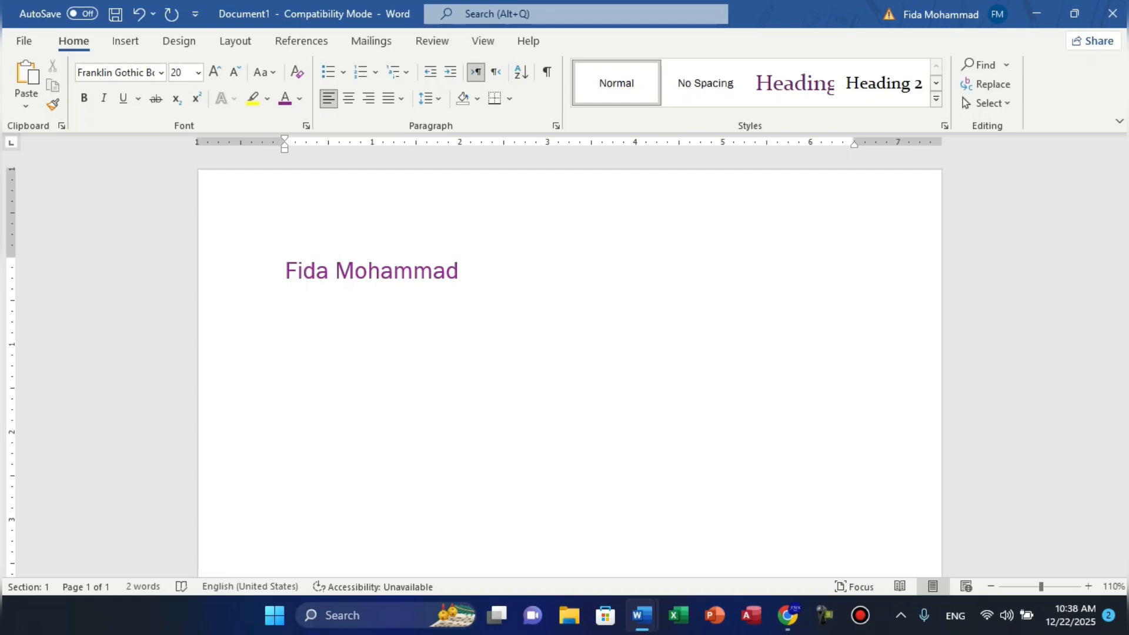
- Type the person's full name on a left-aligned line and select it
{"action": "key", "text": "ctrl+r"}
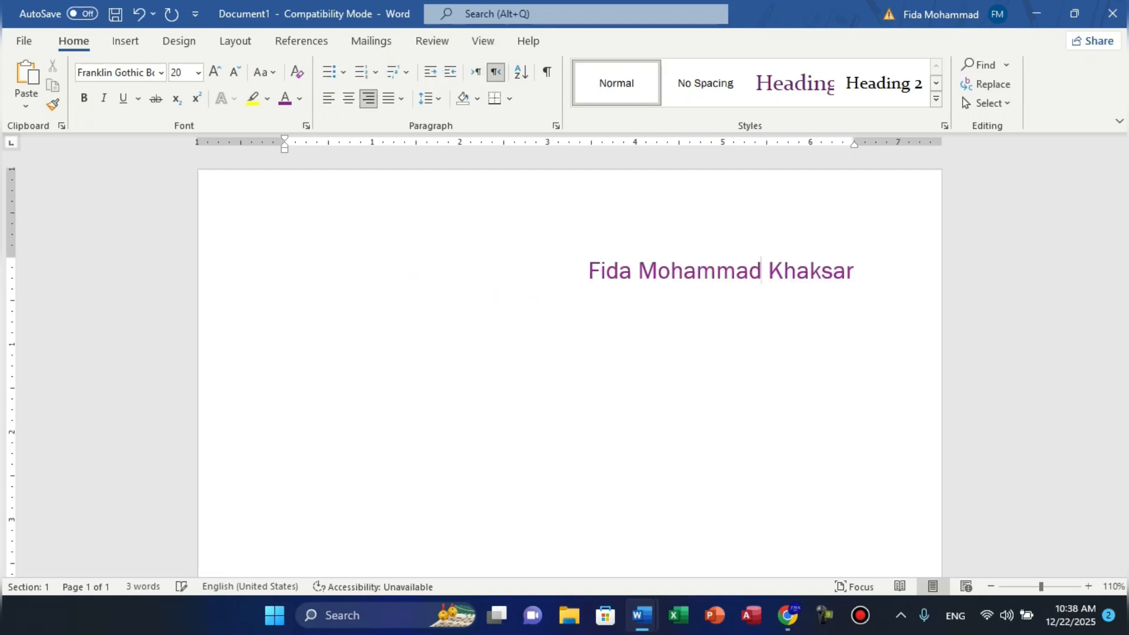
{"action": "key", "text": "ctrl+l"}
{"action": "key", "text": "ctrl+a"}
{"action": "key", "text": "ctrl+shift+a"}
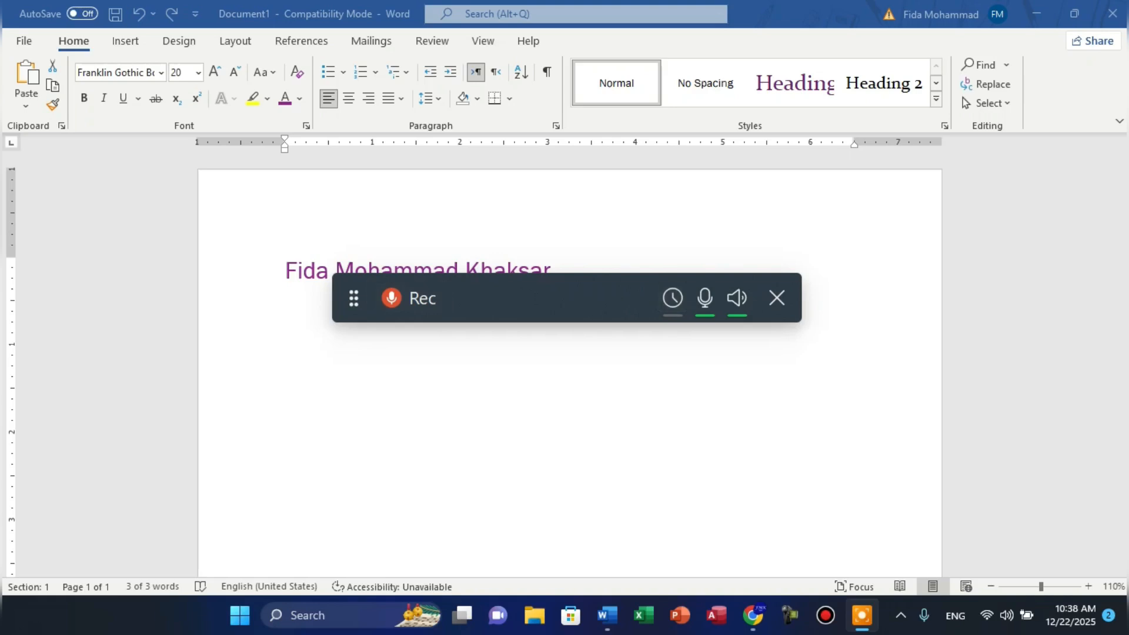
{"action": "left_click", "coordinate": [777, 298]}
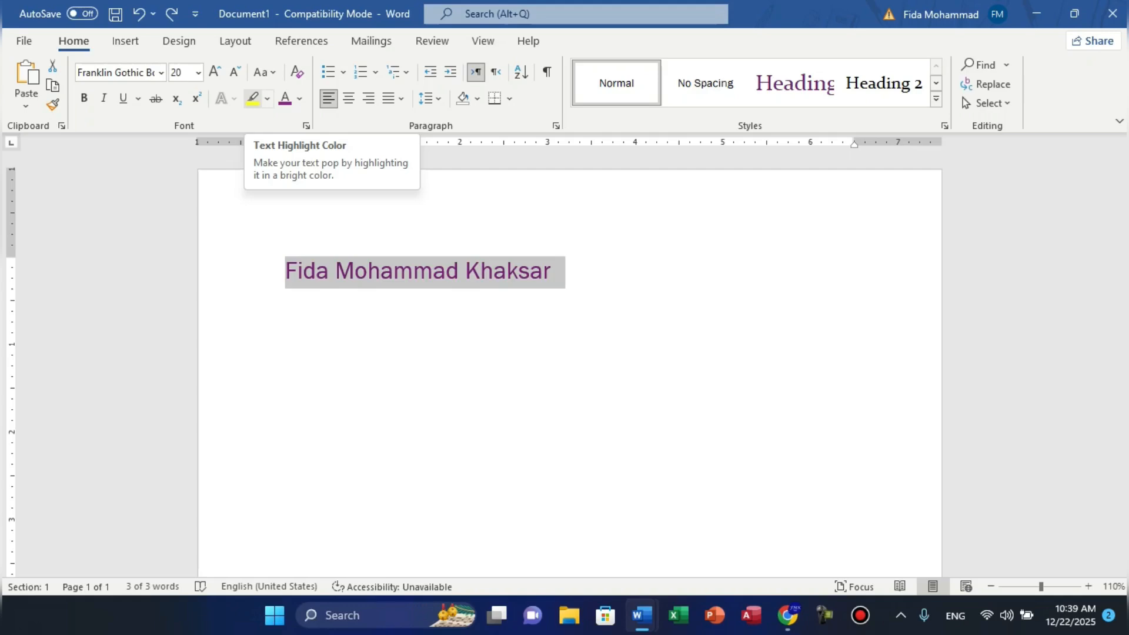
- Highlight the name in yellow, set its colour to Automatic black, and apply Harlow Solid Italic
{"action": "left_click", "coordinate": [253, 98]}
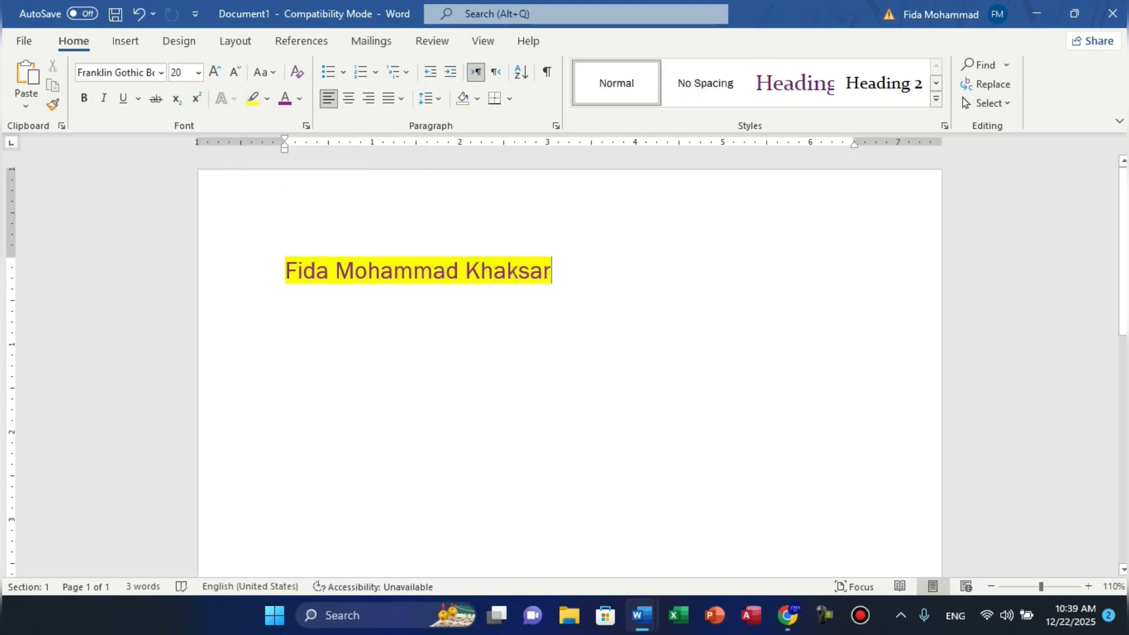
{"action": "key", "text": "ctrl+a"}
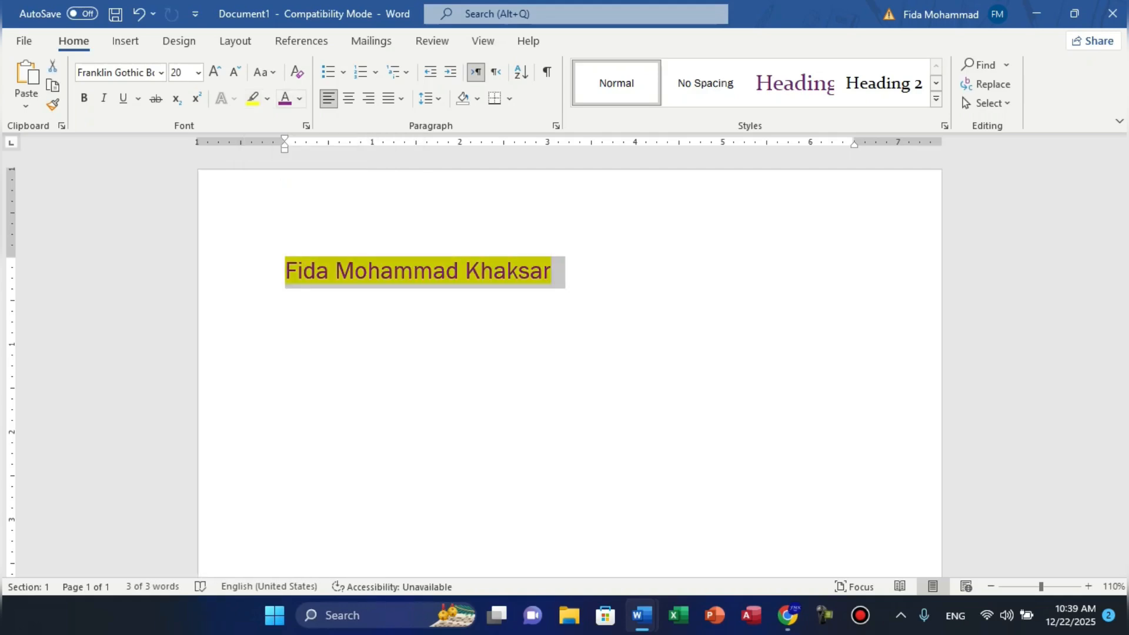
{"action": "left_click", "coordinate": [300, 98]}
{"action": "left_click", "coordinate": [321, 118]}
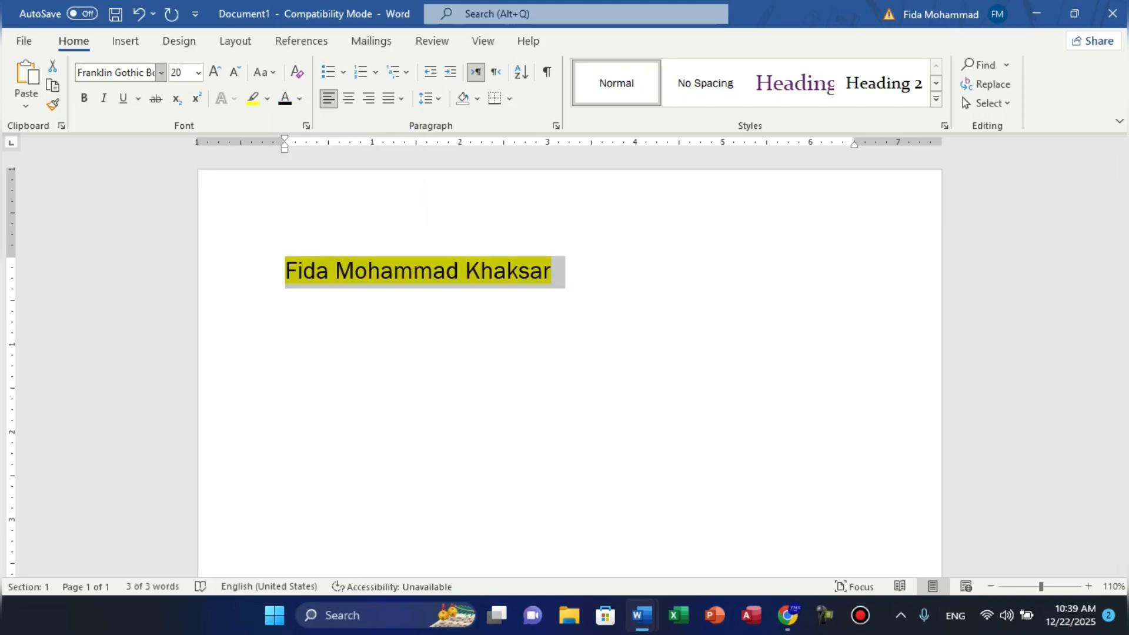
{"action": "left_click", "coordinate": [162, 72]}
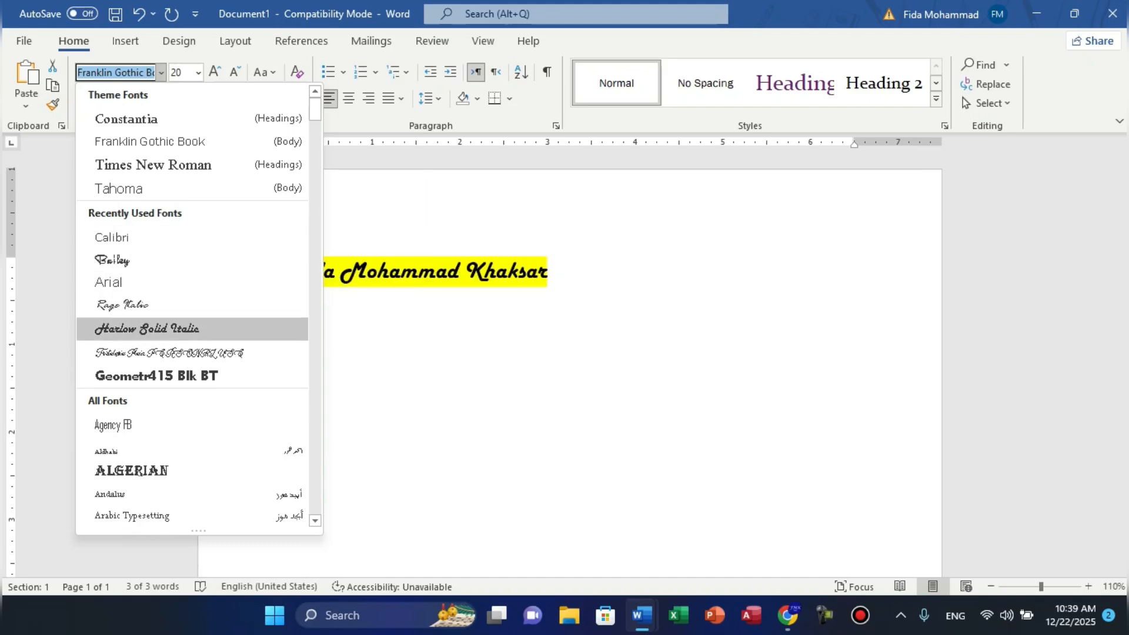
{"action": "left_click", "coordinate": [147, 328]}
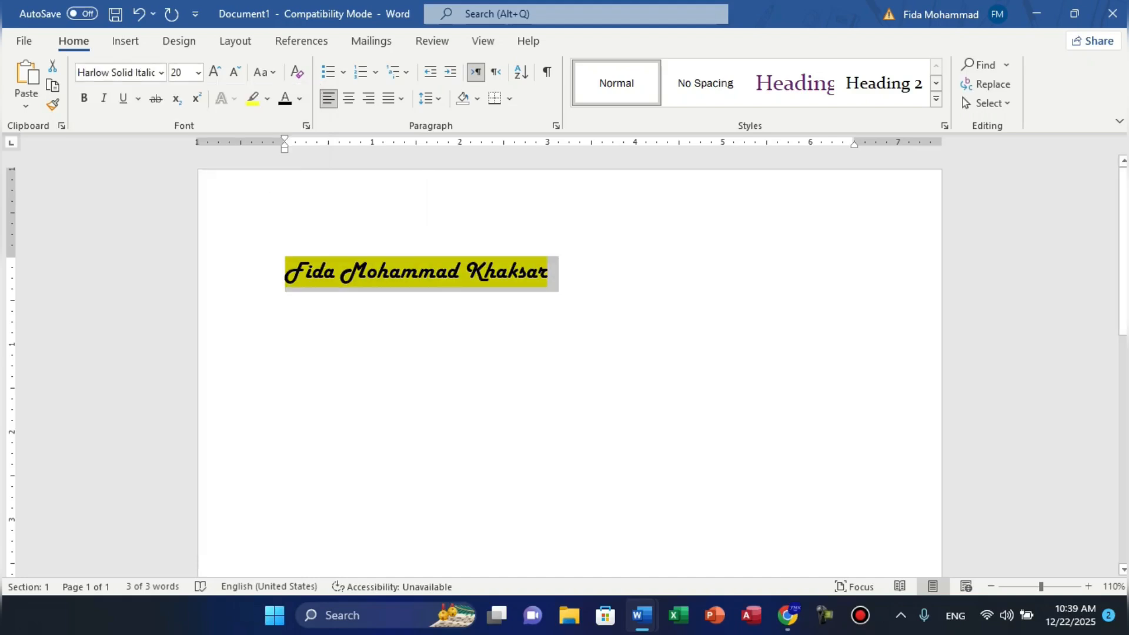
{"action": "left_click", "coordinate": [549, 272]}
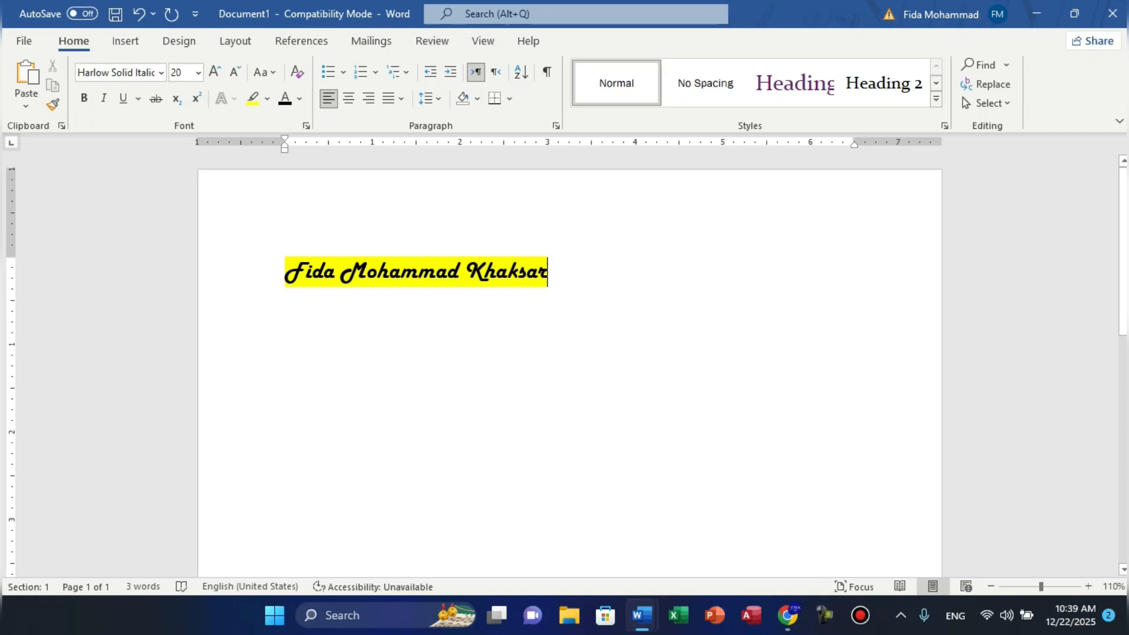
- Create a new Document2 with a second full name, then select the formatted name in Document1
{"action": "key", "text": "ctrl+n"}
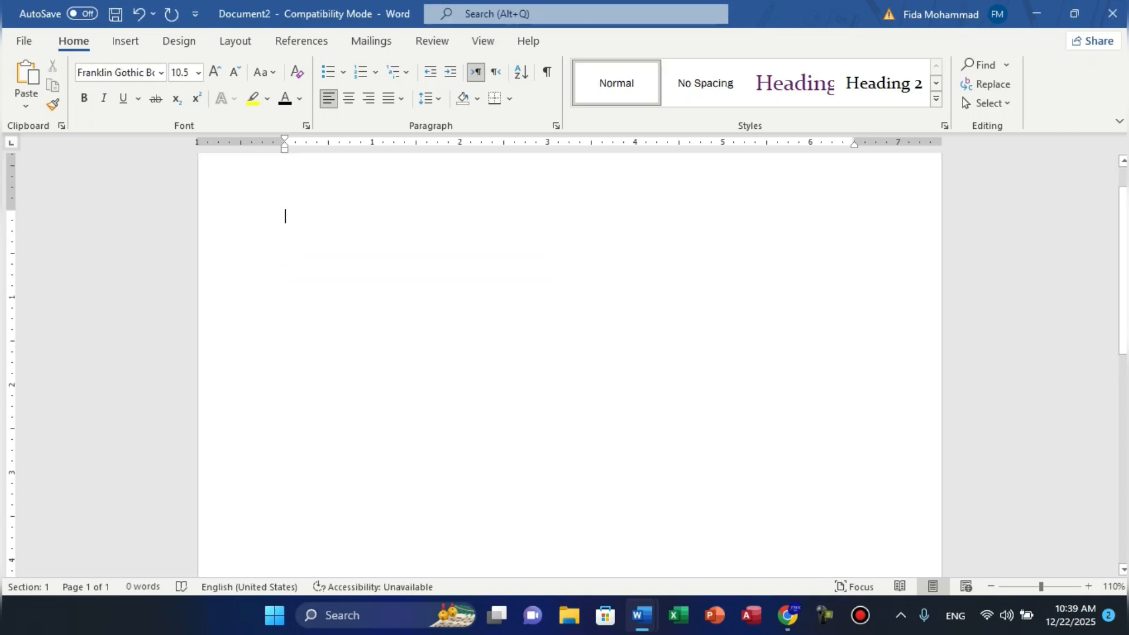
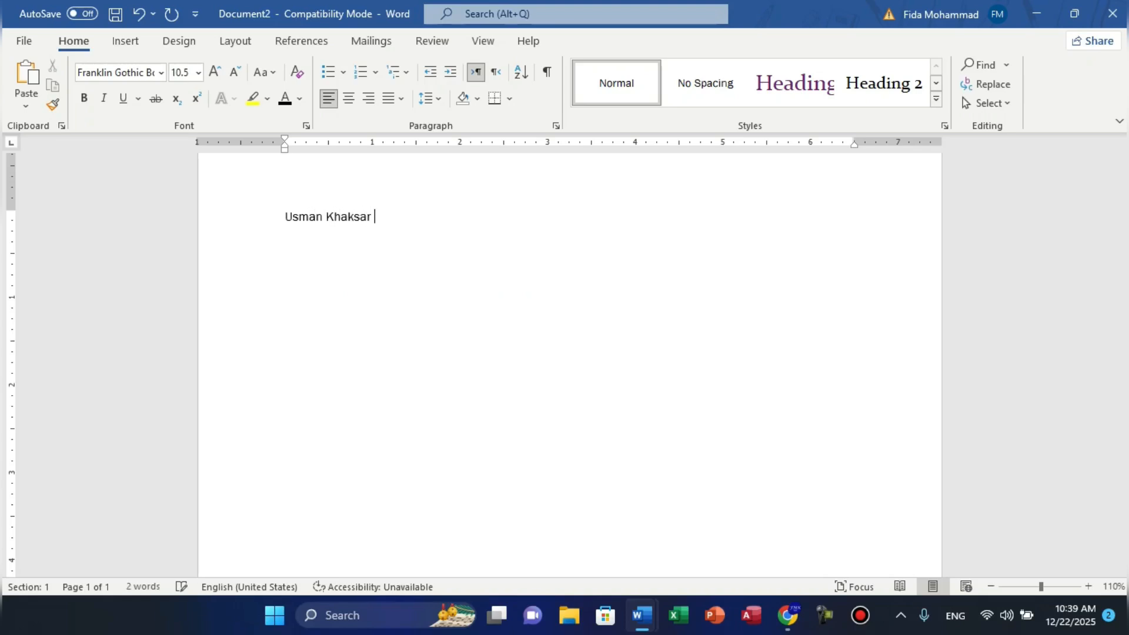
{"action": "key", "text": "alt+Tab"}
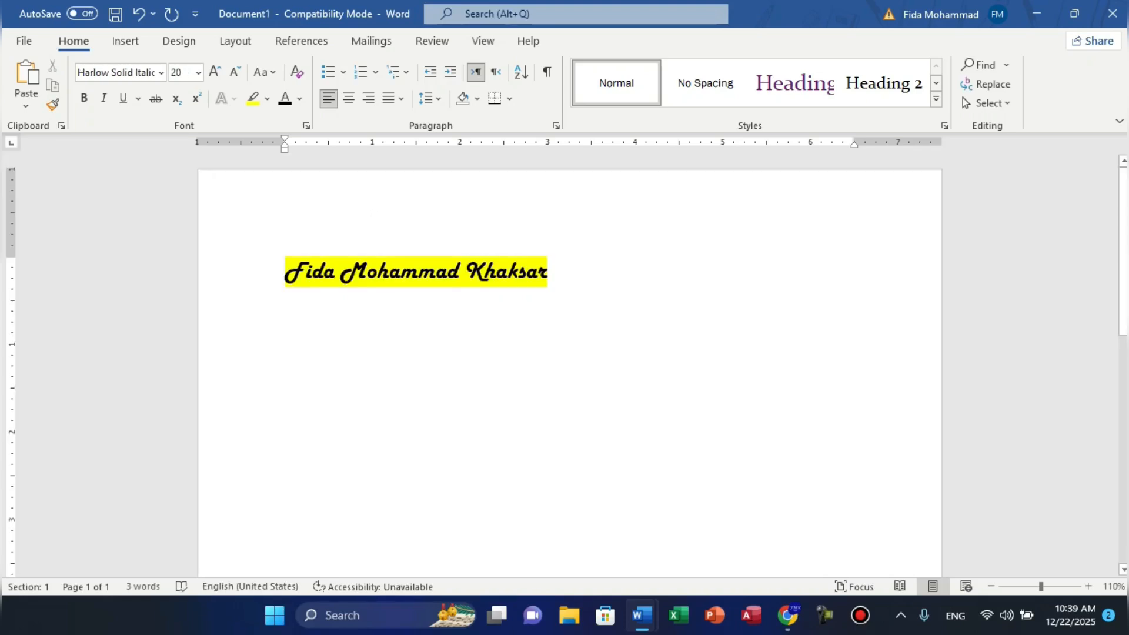
{"action": "left_click_drag", "start_coordinate": [286, 272], "coordinate": [558, 272]}
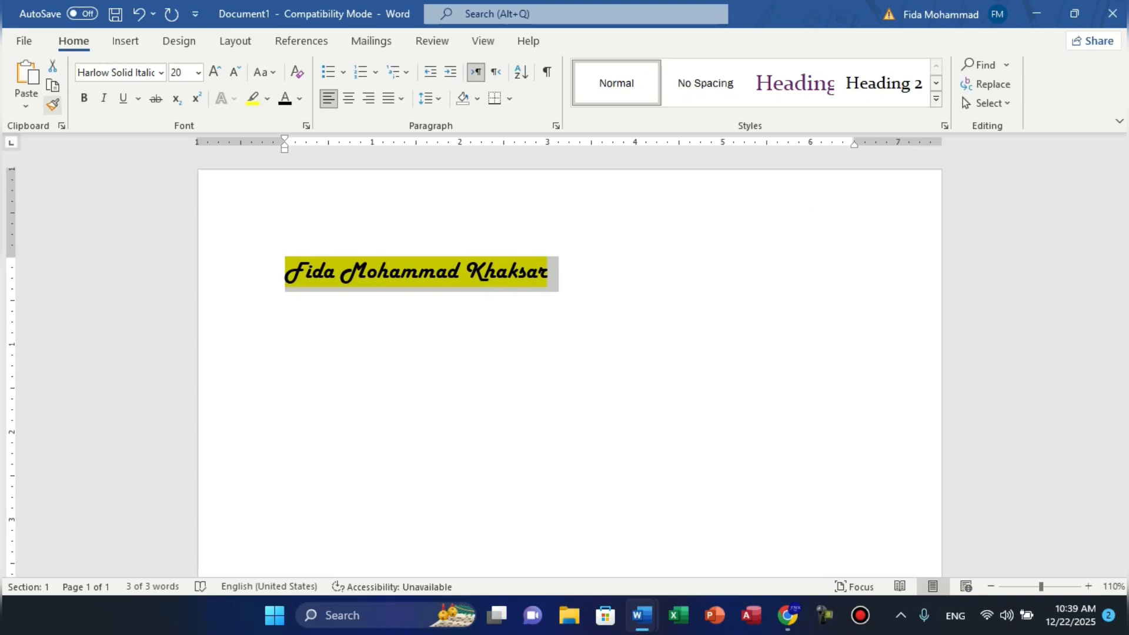
- Use Format Painter to apply the highlighted Harlow Solid Italic style to Document2's name
{"action": "left_click", "coordinate": [52, 105]}
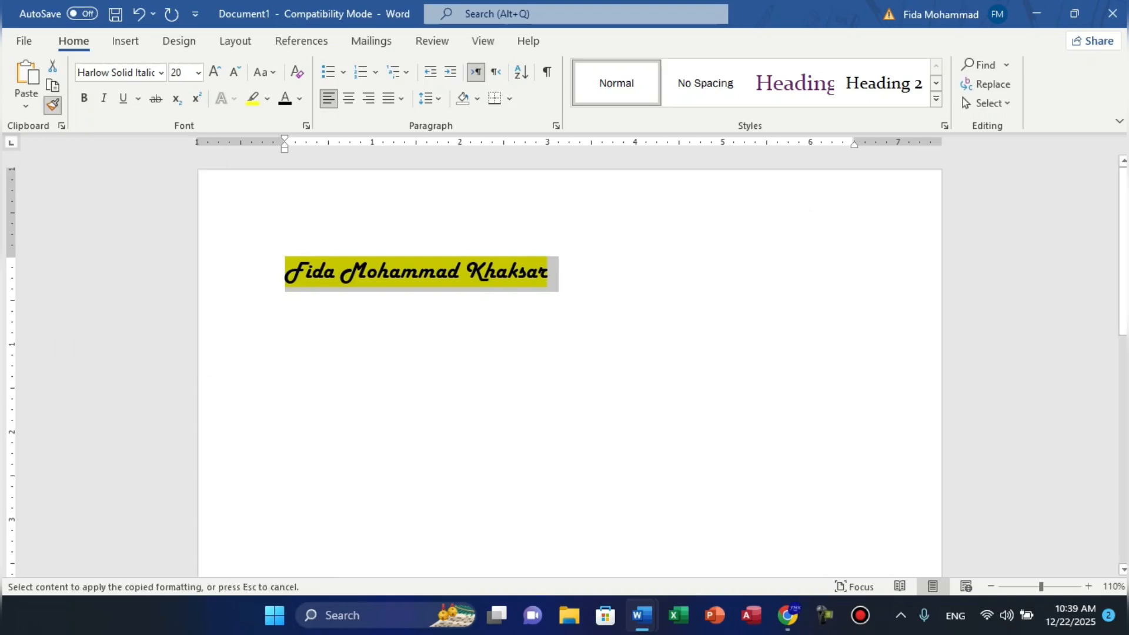
{"action": "key", "text": "alt+Tab"}
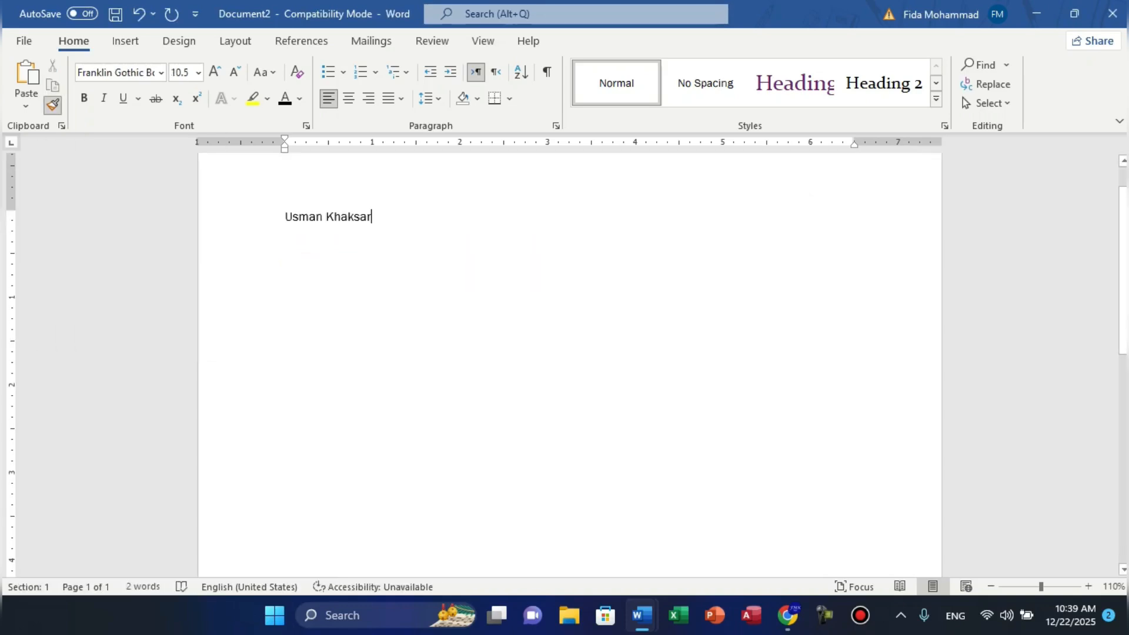
{"action": "left_click_drag", "start_coordinate": [373, 218], "coordinate": [286, 218]}
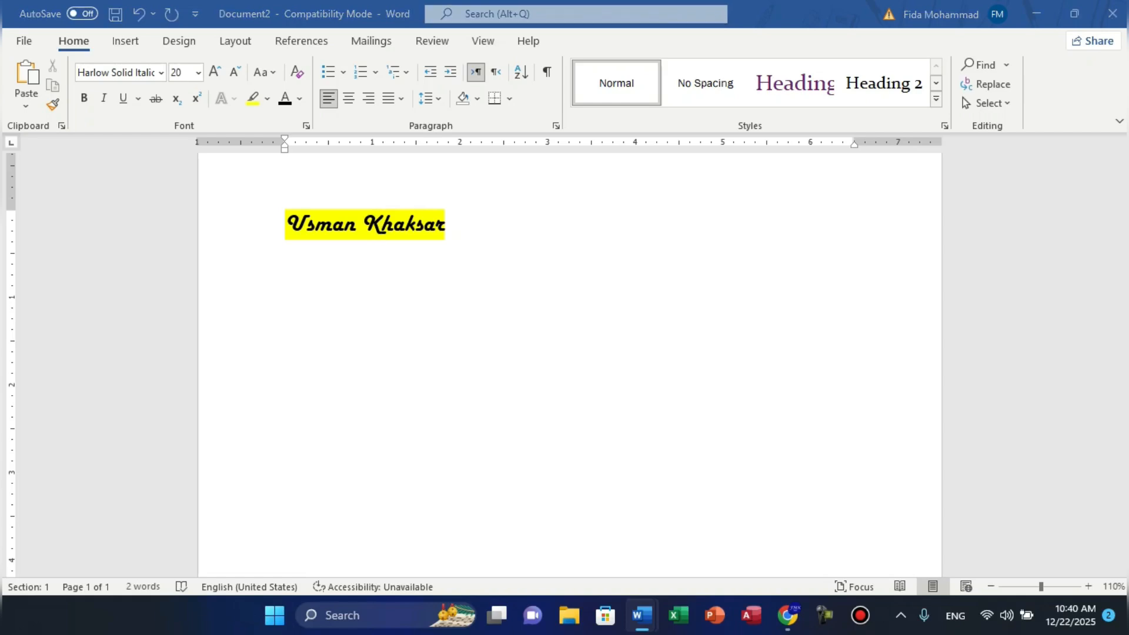
{"action": "key", "text": "alt+Tab"}
{"action": "key", "text": "alt+Tab"}
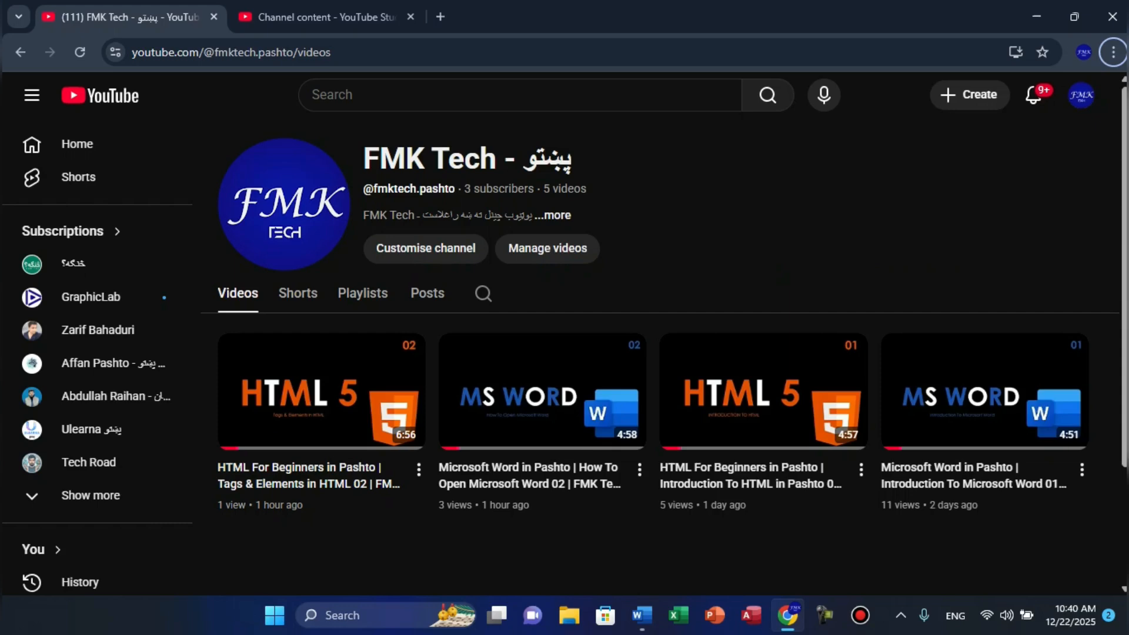